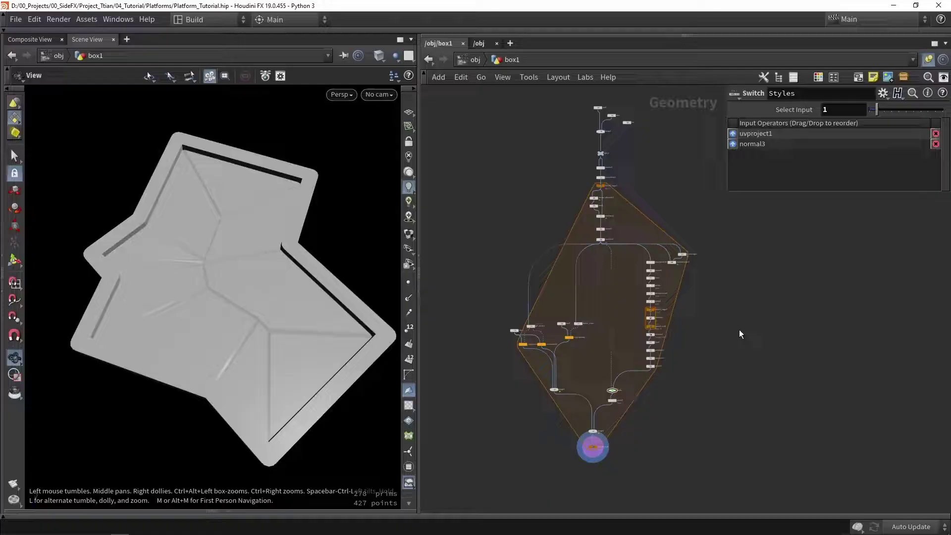
Step: Collapse all nodes from the INPUT null down to the final for-each end into a subnetwork beneath merge1
{"action": "left_click_drag", "start_coordinate": [319, 357], "coordinate": [230, 324]}
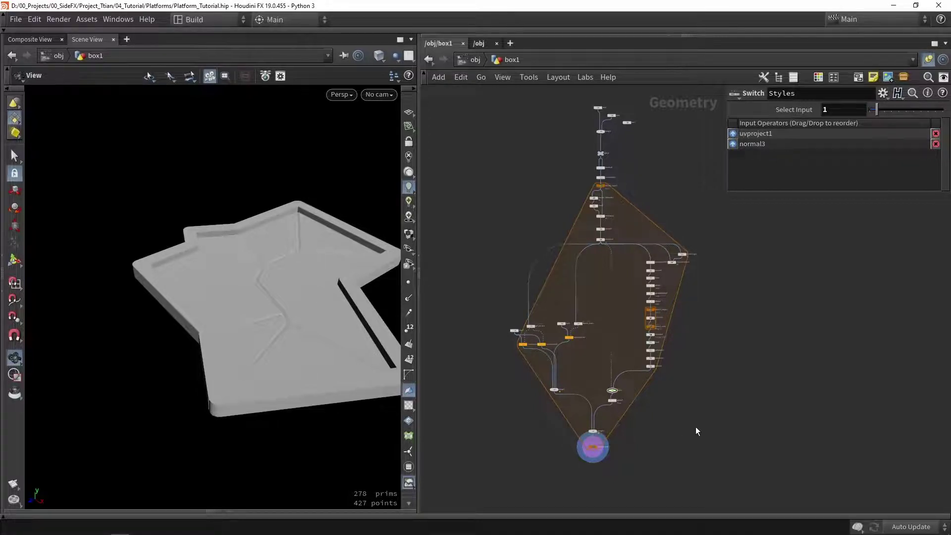
{"action": "left_click_drag", "start_coordinate": [717, 486], "coordinate": [487, 145]}
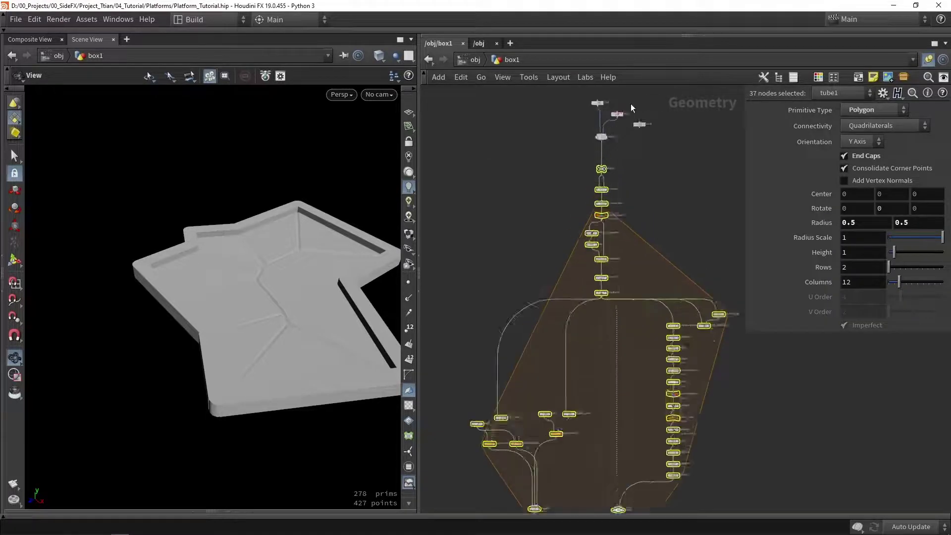
{"action": "scroll", "coordinate": [631, 103], "scroll_direction": "up", "scroll_amount": 8}
{"action": "scroll", "coordinate": [603, 269], "scroll_direction": "down", "scroll_amount": 3}
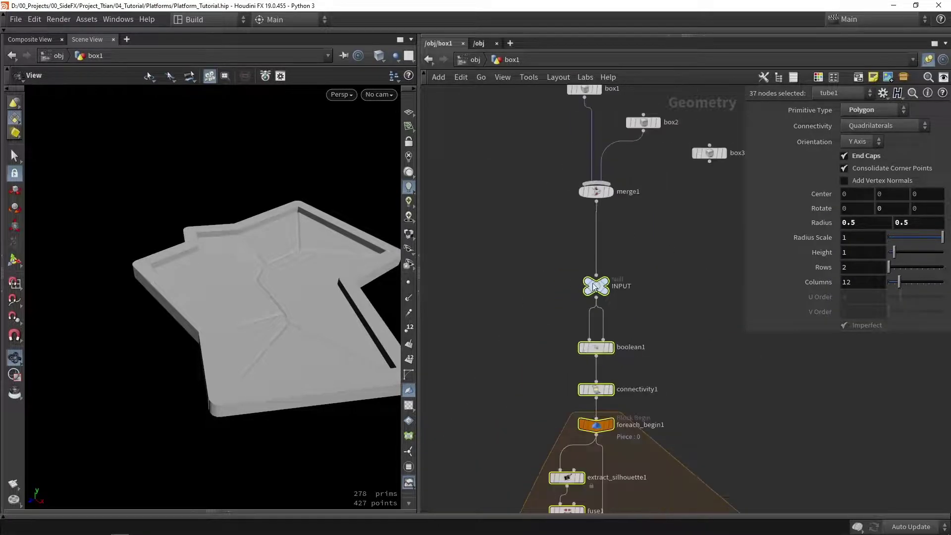
{"action": "middle_click_drag", "start_coordinate": [641, 241], "coordinate": [594, 296]}
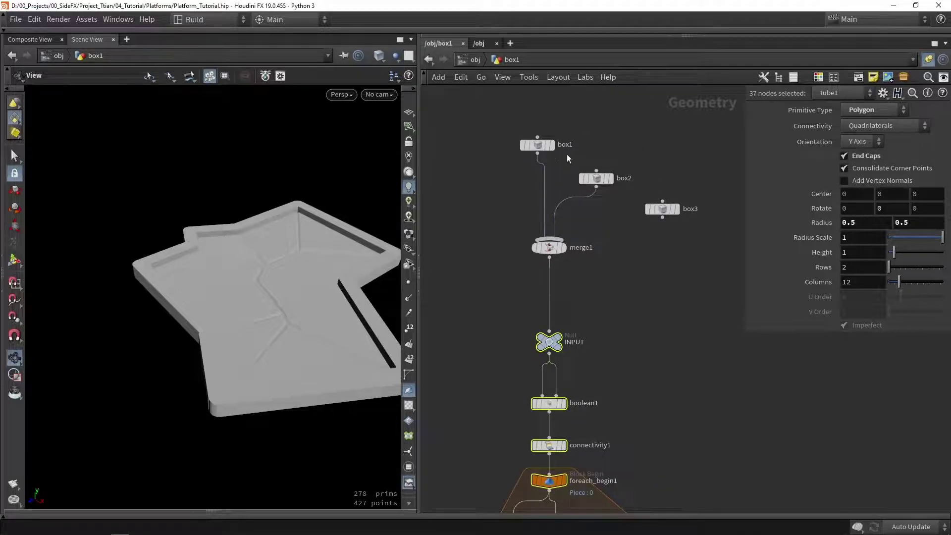
{"action": "scroll", "coordinate": [594, 257], "scroll_direction": "down", "scroll_amount": 5}
{"action": "middle_click_drag", "start_coordinate": [628, 316], "coordinate": [614, 233]}
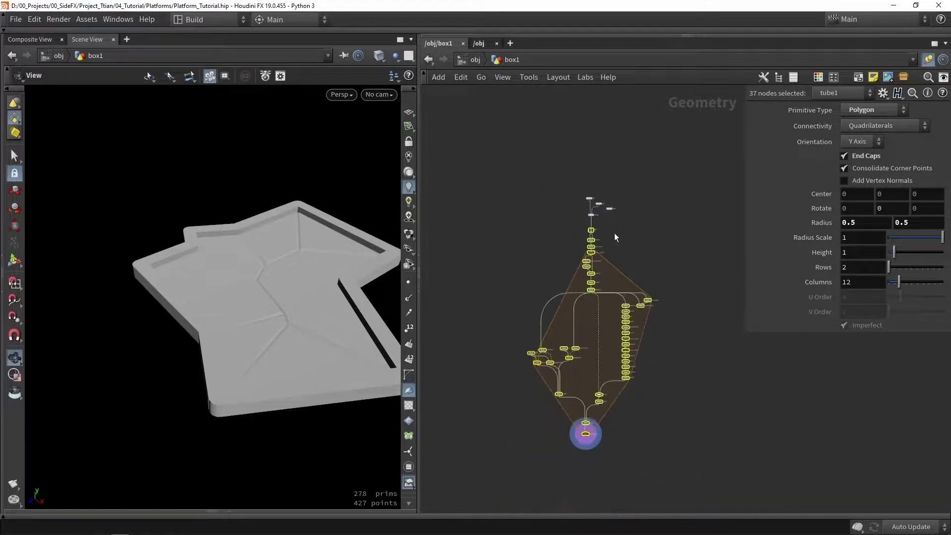
{"action": "left_click", "coordinate": [85, 19]}
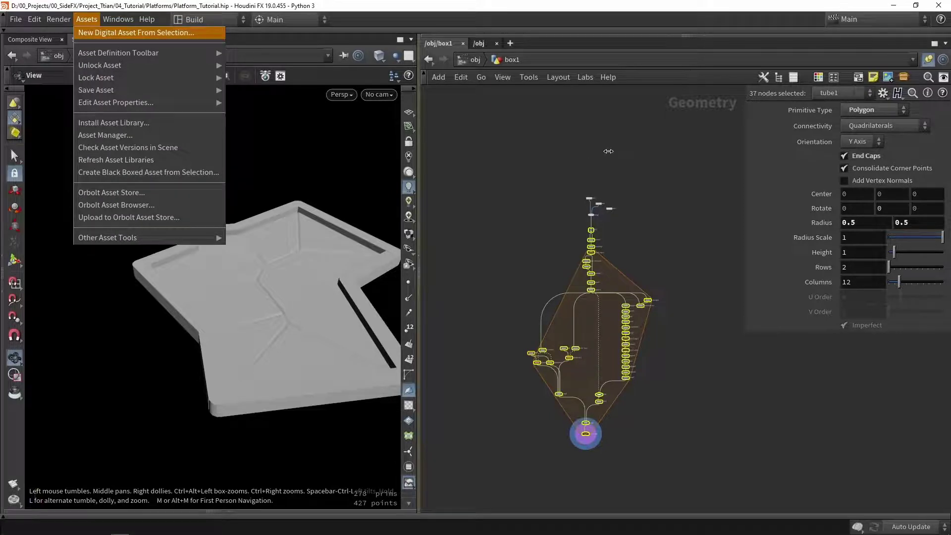
{"action": "left_click", "coordinate": [685, 150]}
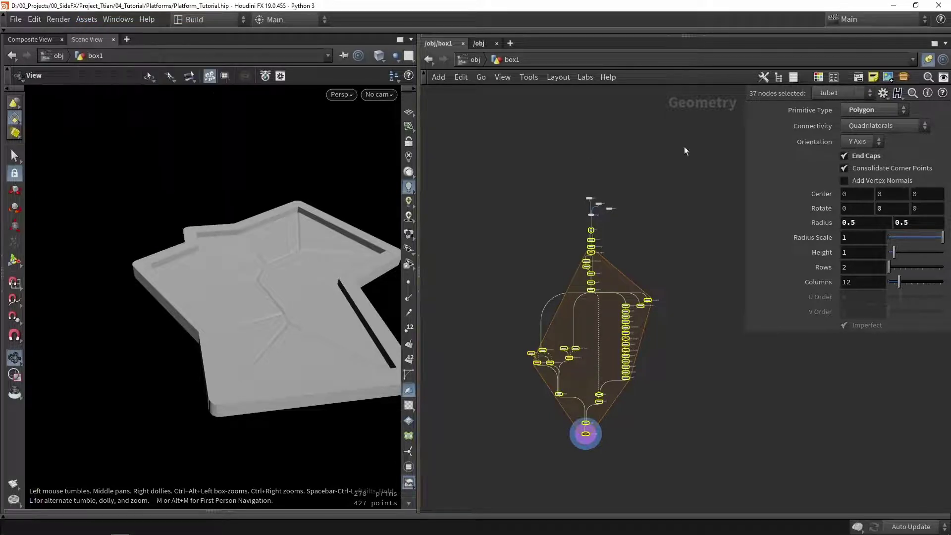
{"action": "left_click", "coordinate": [905, 78]}
{"action": "left_click_drag", "start_coordinate": [638, 311], "coordinate": [550, 184]}
{"action": "scroll", "coordinate": [533, 187], "scroll_direction": "up", "scroll_amount": 3}
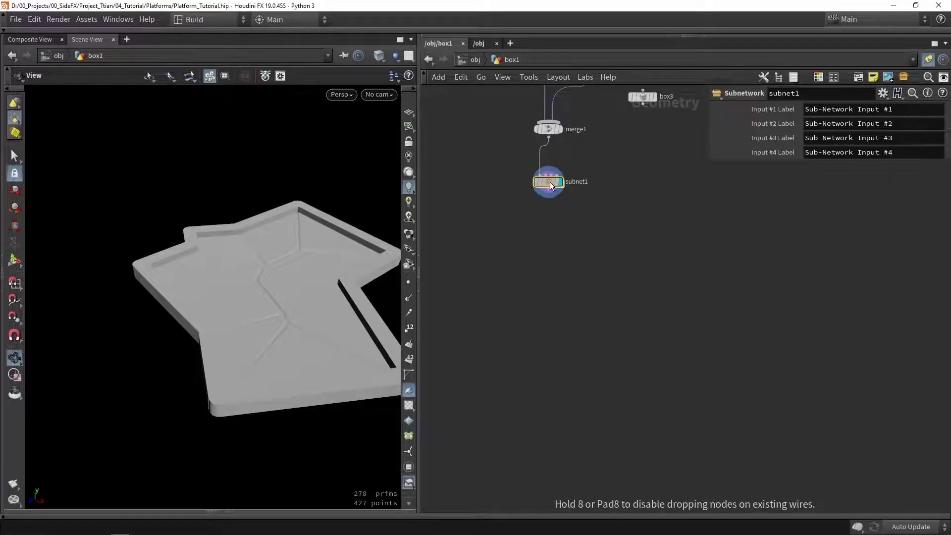
Step: Create a digital asset from the subnetwork with operator name Tutorial_platform and show its parameter definitions
{"action": "right_click", "coordinate": [550, 184]}
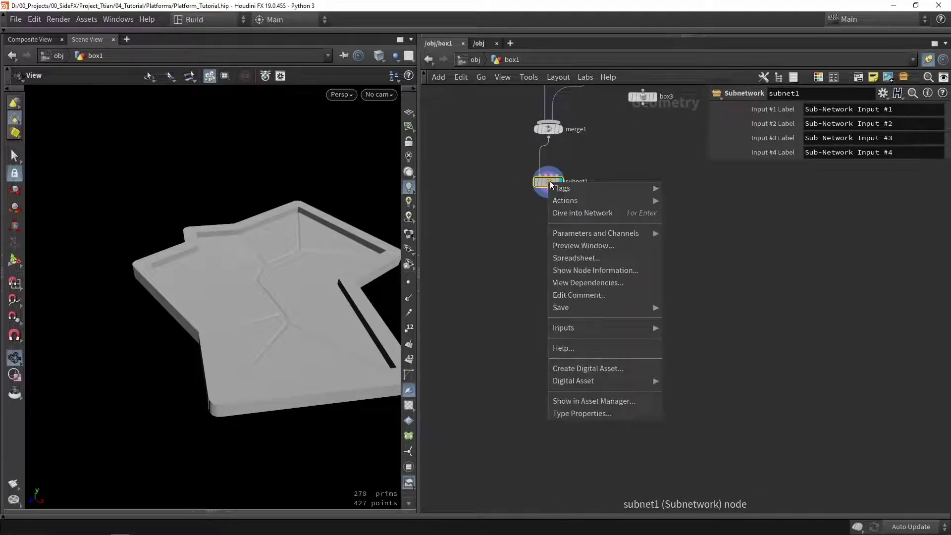
{"action": "left_click", "coordinate": [578, 370]}
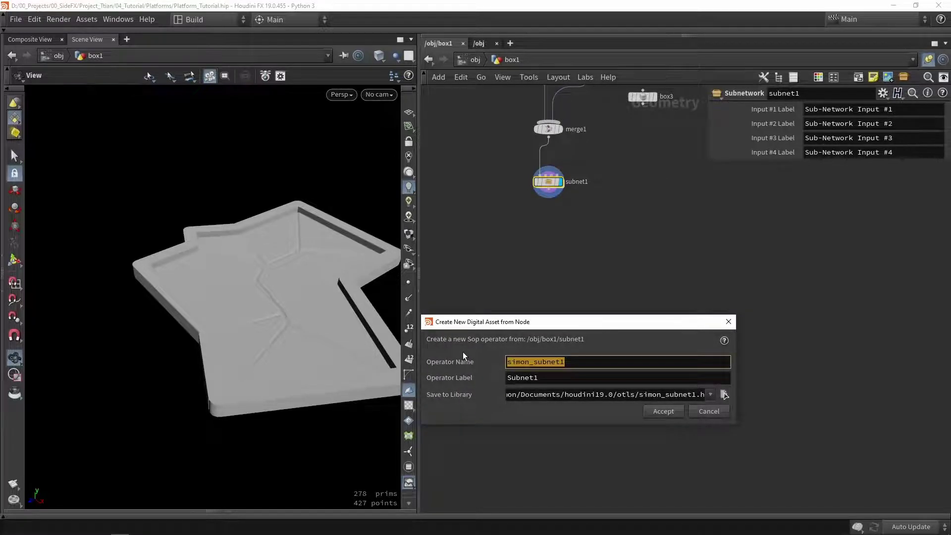
{"action": "type", "text": "Tut"}
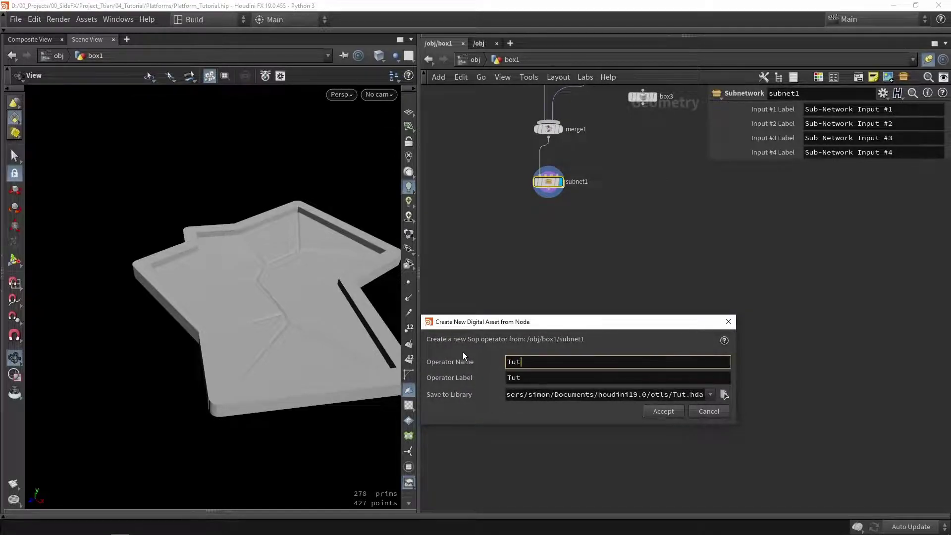
{"action": "type", "text": "orial_platform"}
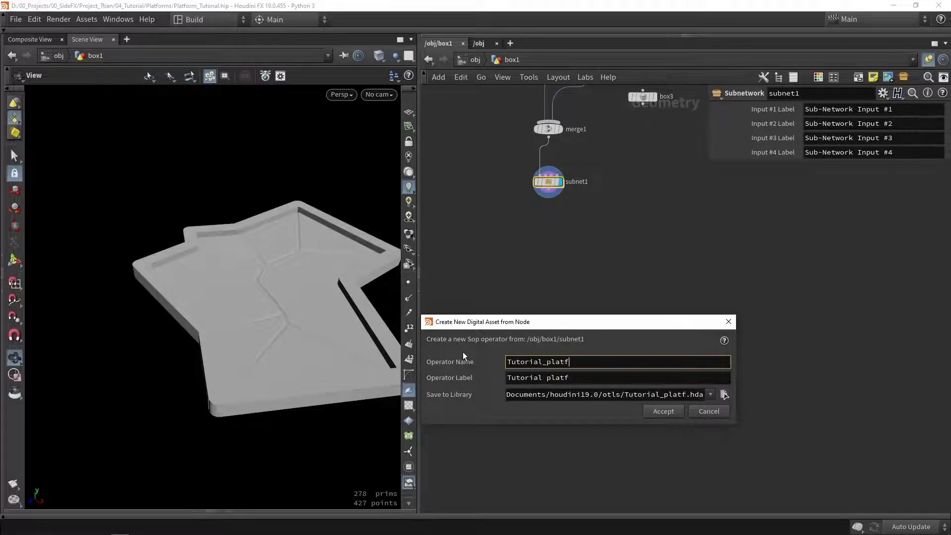
{"action": "left_click", "coordinate": [664, 411]}
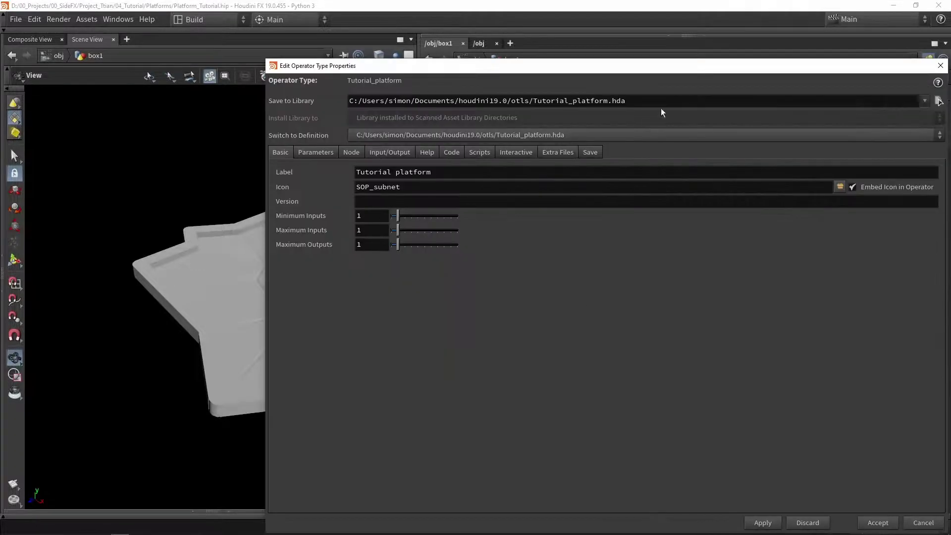
{"action": "left_click_drag", "start_coordinate": [727, 69], "coordinate": [485, 31]}
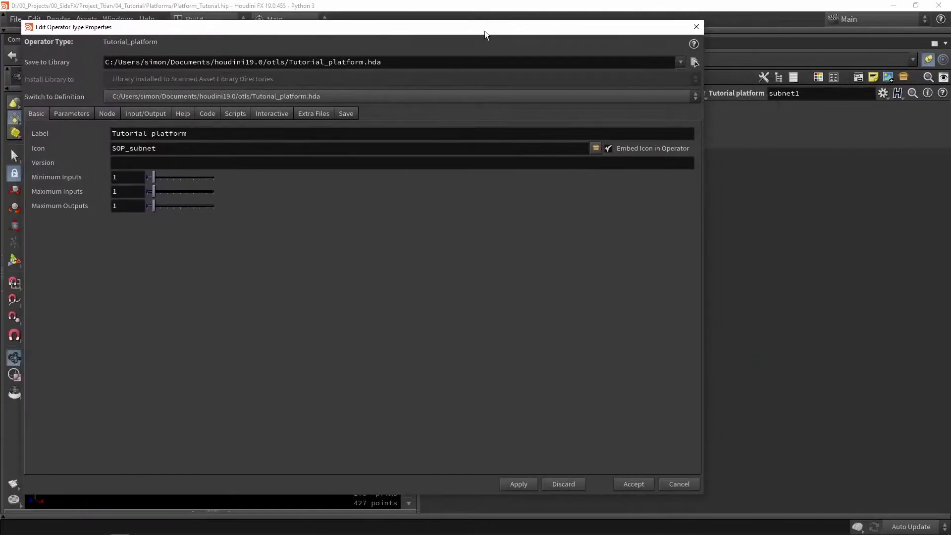
{"action": "left_click", "coordinate": [77, 114]}
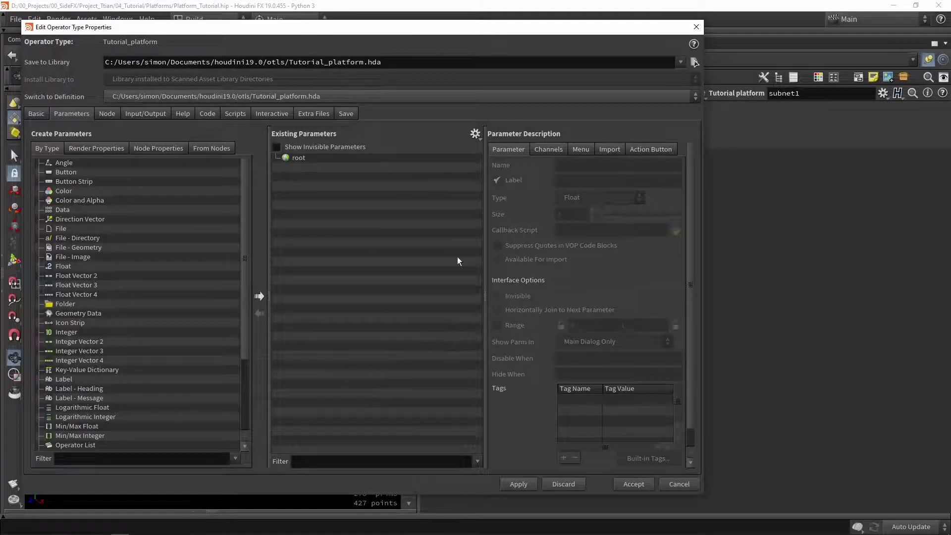
Step: Rename the new asset's node from subnet1 to Tutorial_platform
{"action": "left_click_drag", "start_coordinate": [538, 27], "coordinate": [557, 498]}
{"action": "scroll", "coordinate": [628, 344], "scroll_direction": "up", "scroll_amount": 4}
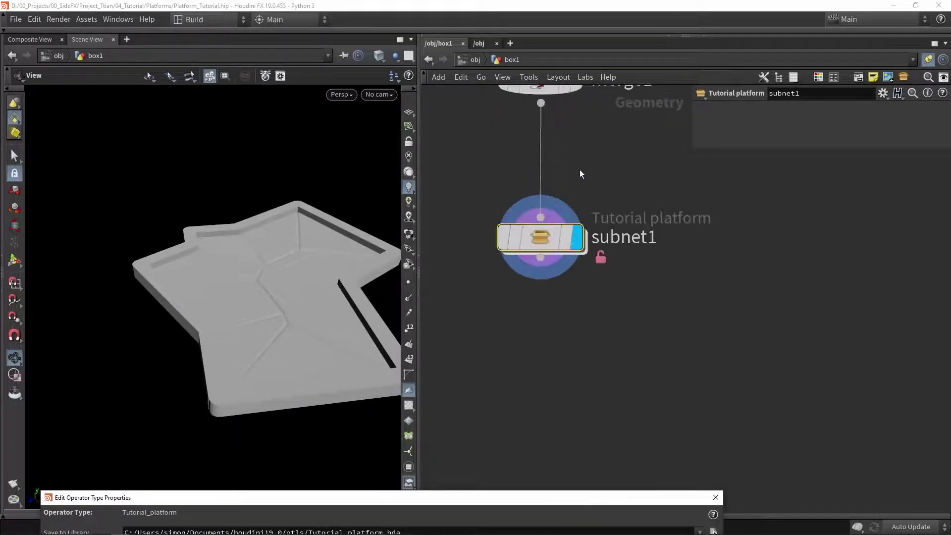
{"action": "scroll", "coordinate": [617, 280], "scroll_direction": "down", "scroll_amount": 3}
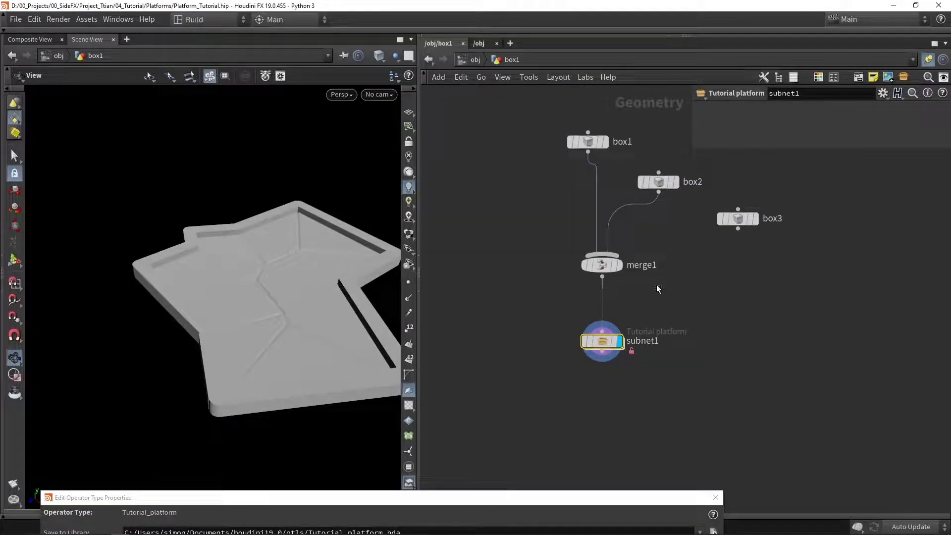
{"action": "double_click", "coordinate": [640, 340]}
{"action": "type", "text": "Tutorial_platform"}
{"action": "key", "text": "Return"}
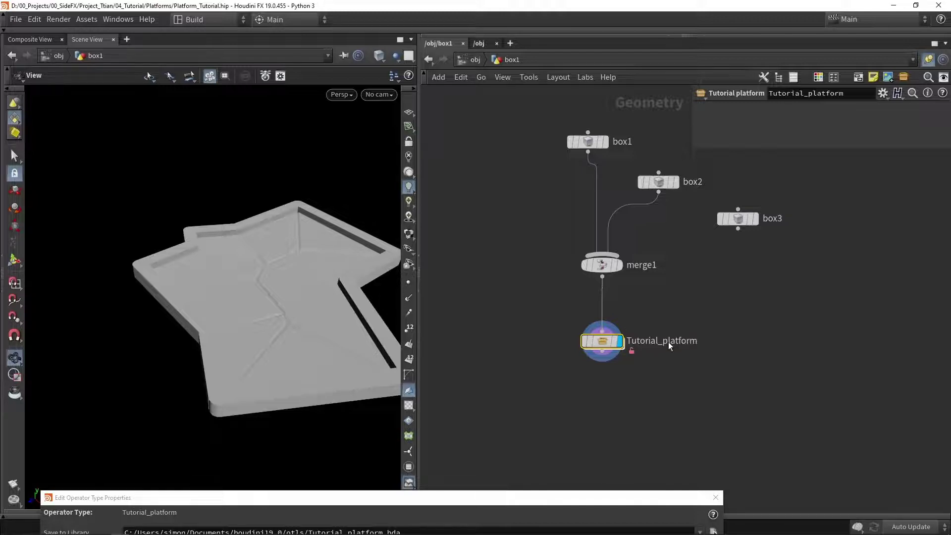
Step: Test the Tutorial_platform asset with box3 as its input, and reconnect merge1 to it
{"action": "scroll", "coordinate": [638, 331], "scroll_direction": "up", "scroll_amount": 3}
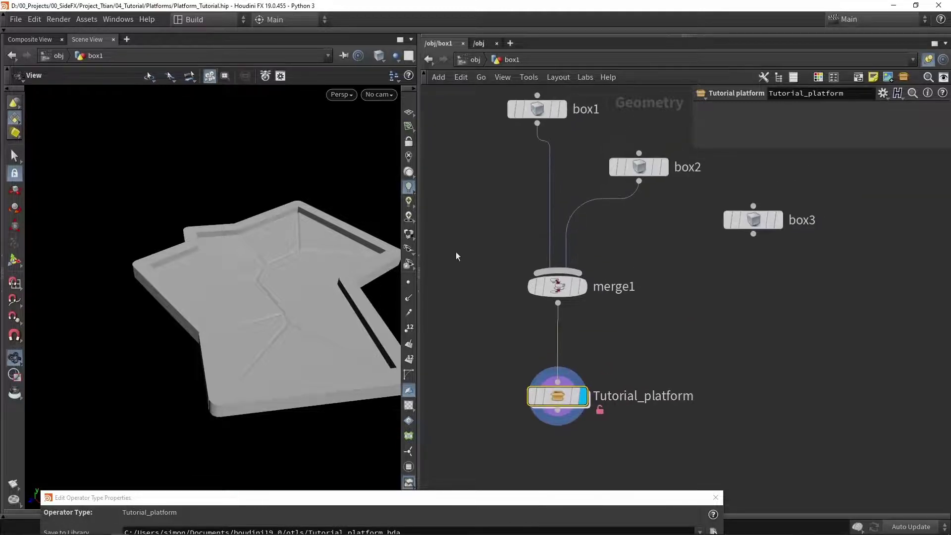
{"action": "mouse_move", "coordinate": [762, 224]}
{"action": "left_click_drag", "start_coordinate": [762, 224], "coordinate": [555, 360]}
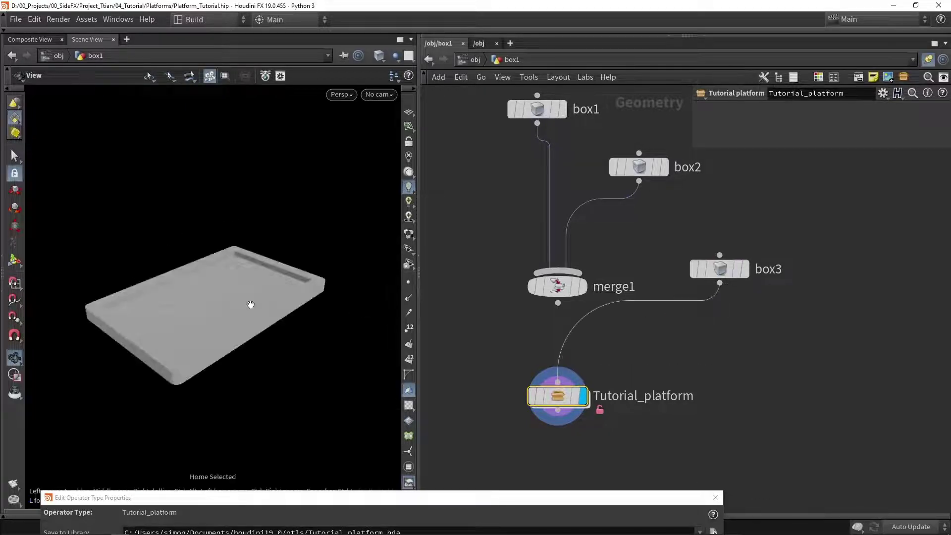
{"action": "mouse_move", "coordinate": [562, 308]}
{"action": "left_click_drag", "start_coordinate": [558, 303], "coordinate": [558, 382]}
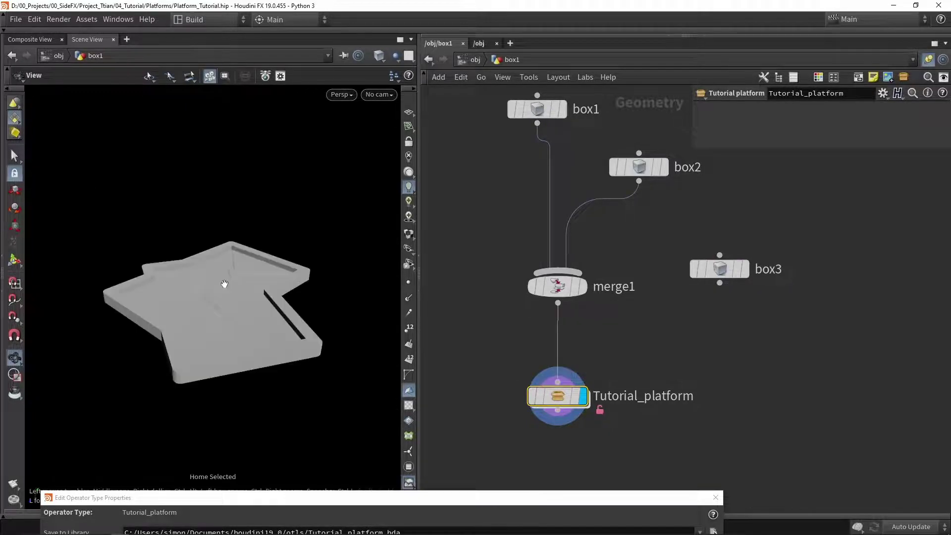
Step: Inside Tutorial_platform, expose the Styles switch's Select Input as a parameter of the digital asset
{"action": "double_click", "coordinate": [559, 394]}
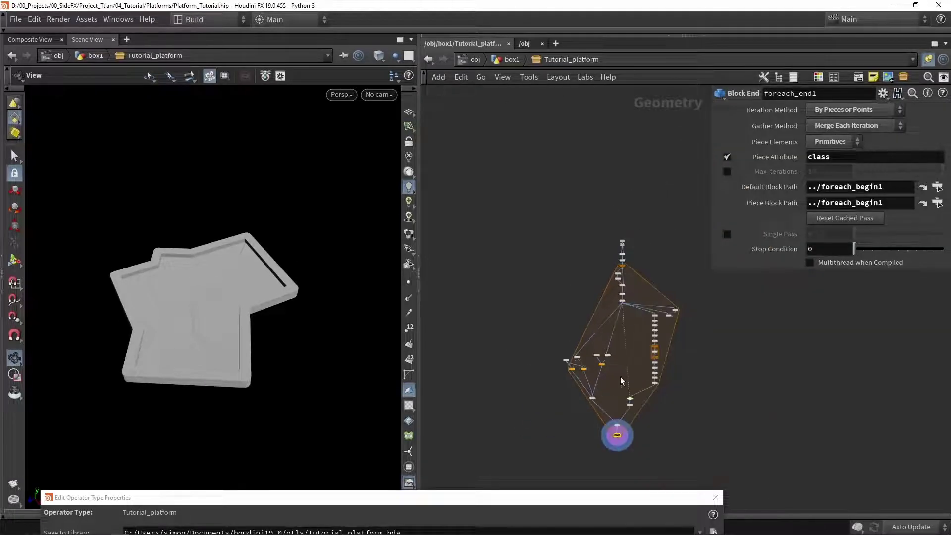
{"action": "key", "text": "h"}
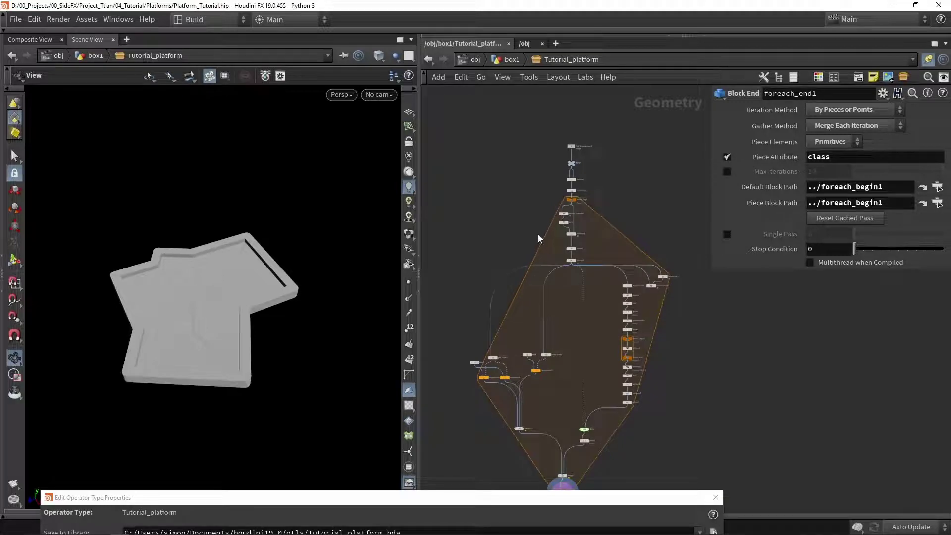
{"action": "scroll", "coordinate": [542, 263], "scroll_direction": "up", "scroll_amount": 5}
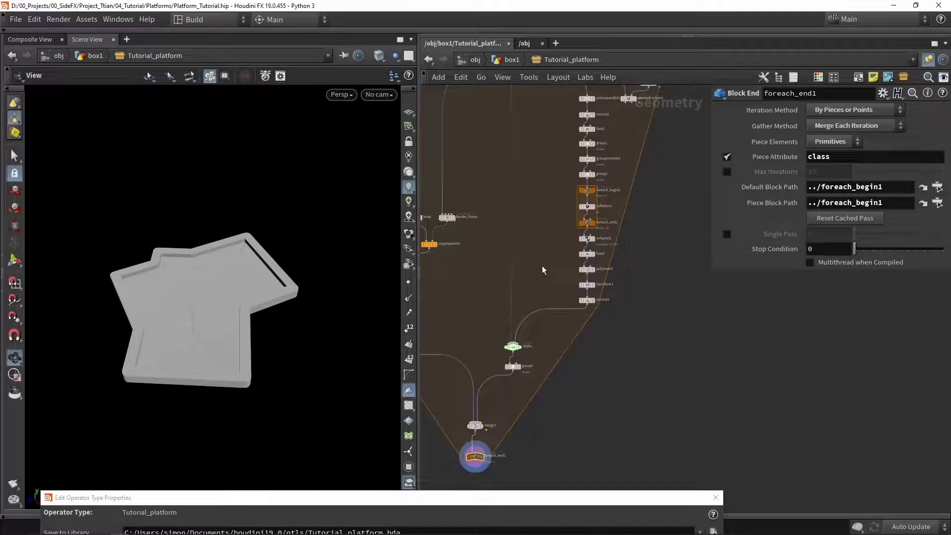
{"action": "scroll", "coordinate": [505, 341], "scroll_direction": "up", "scroll_amount": 3}
{"action": "scroll", "coordinate": [499, 372], "scroll_direction": "up", "scroll_amount": 2}
{"action": "left_click", "coordinate": [519, 355]}
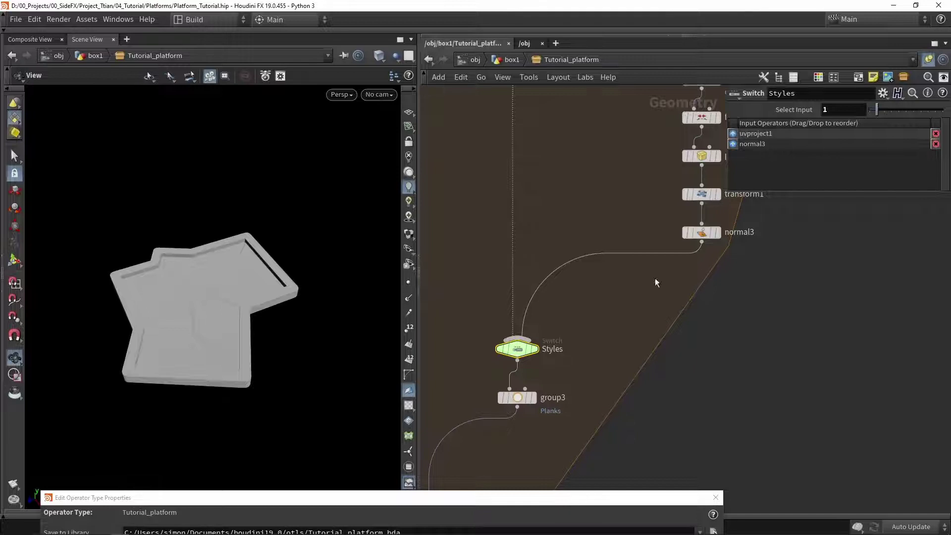
{"action": "left_click_drag", "start_coordinate": [559, 499], "coordinate": [268, 35]}
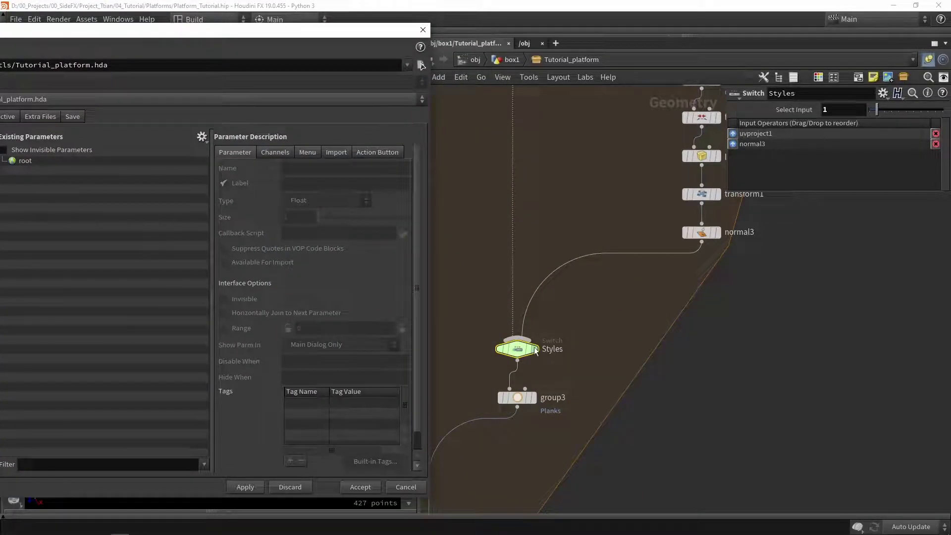
{"action": "left_click_drag", "start_coordinate": [794, 109], "coordinate": [91, 150]}
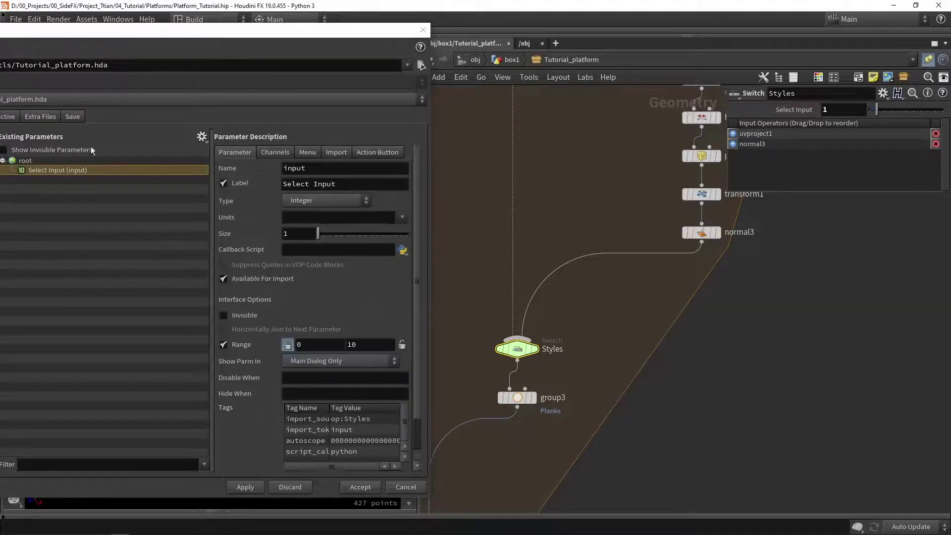
Step: Change the label of the exposed Select Input parameter to "styles"
{"action": "left_click_drag", "start_coordinate": [76, 34], "coordinate": [150, 34]}
{"action": "triple_click", "coordinate": [426, 183]}
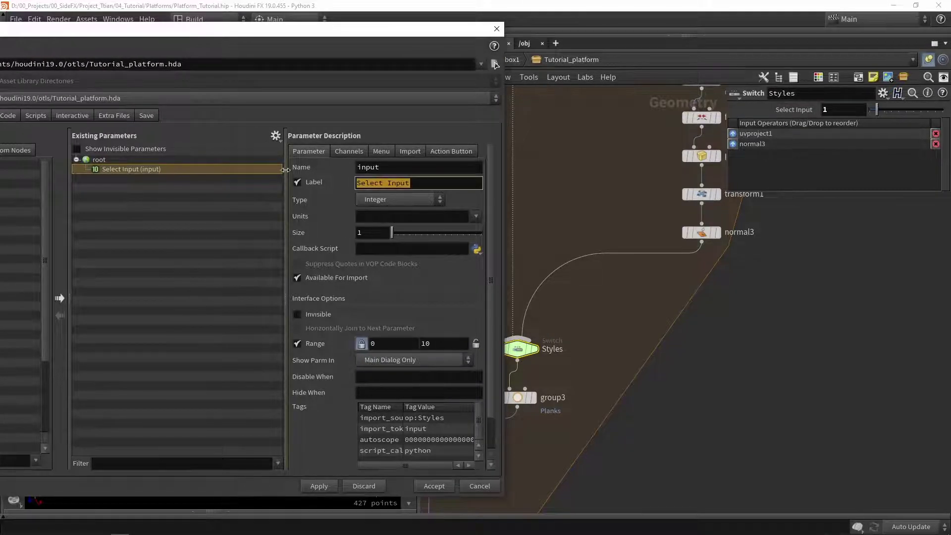
{"action": "type", "text": "styles"}
{"action": "key", "text": "Return"}
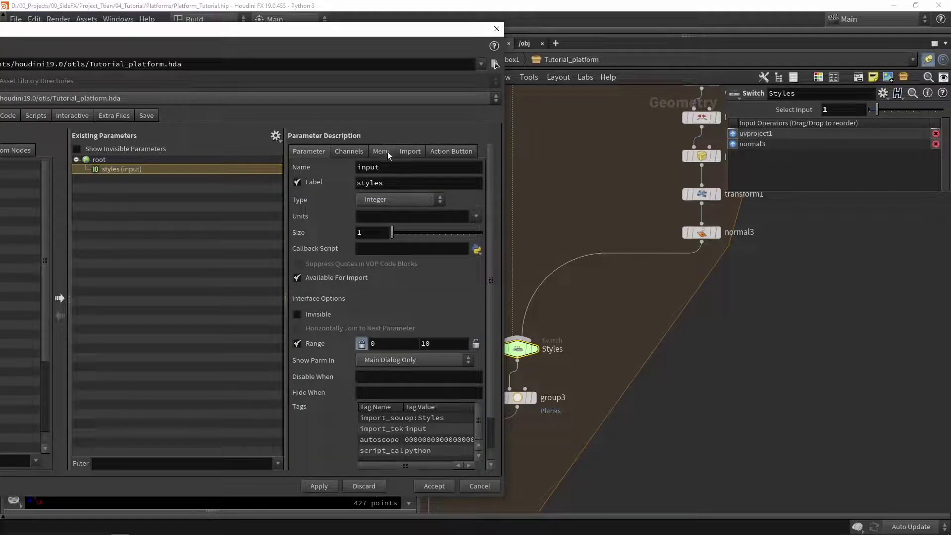
Step: Enable a menu for the styles parameter and add an item with token 0 labelled "Base planks"
{"action": "left_click", "coordinate": [382, 151]}
{"action": "left_click", "coordinate": [298, 168]}
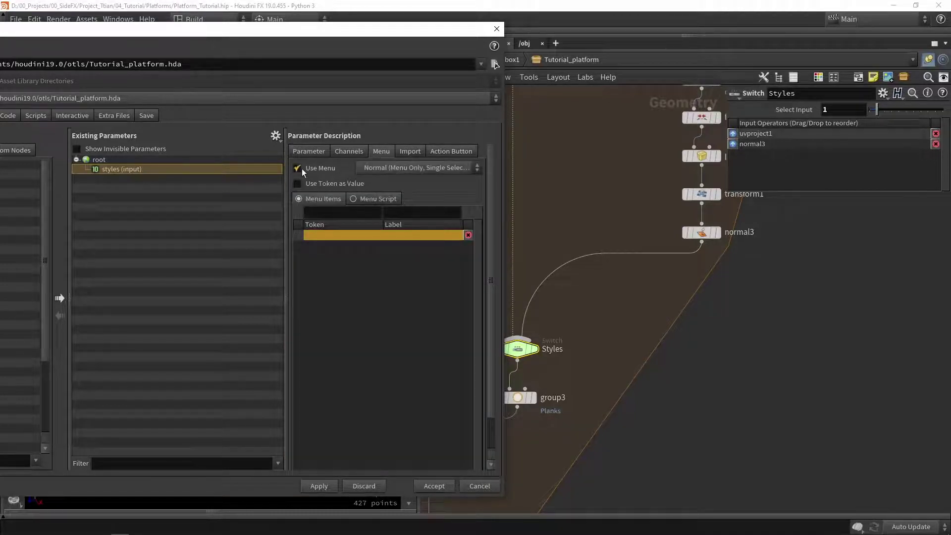
{"action": "left_click", "coordinate": [329, 213]}
{"action": "left_click", "coordinate": [420, 215]}
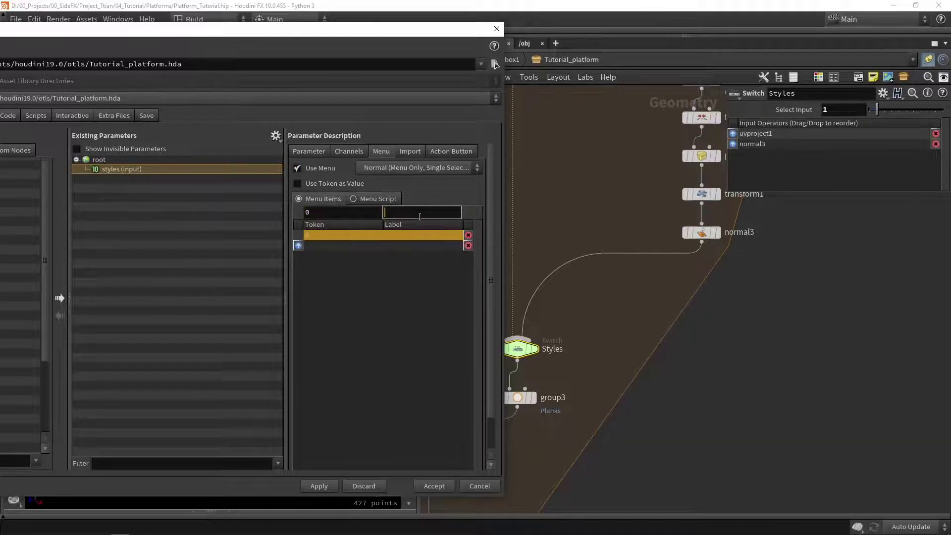
{"action": "type", "text": "Base planks"}
{"action": "key", "text": "Return"}
Step: Add a second item to the styles menu with token 1 and label "Divided"
{"action": "type", "text": "1"}
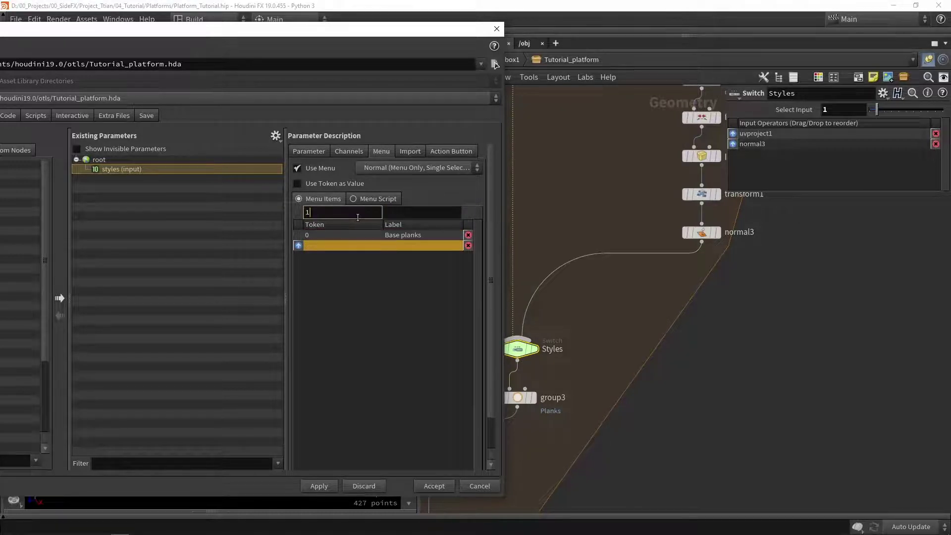
{"action": "left_click", "coordinate": [397, 214]}
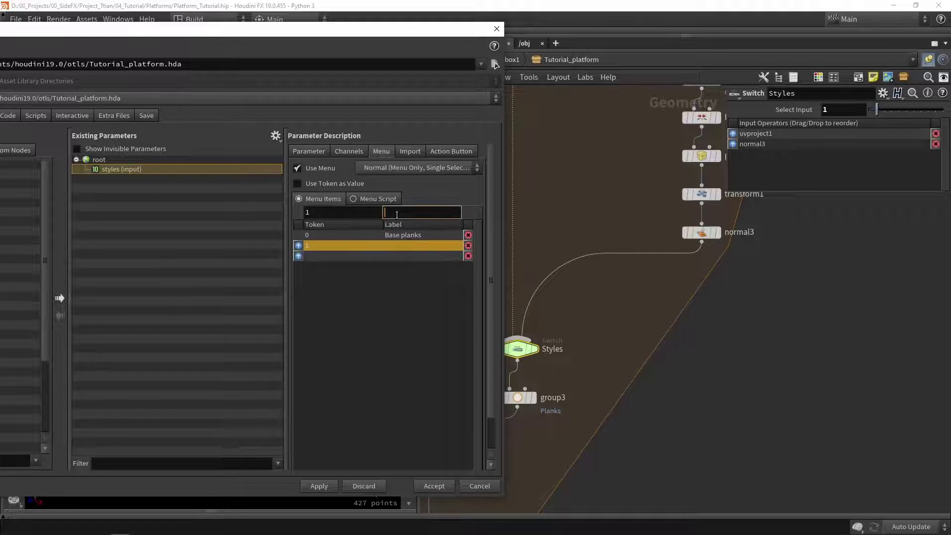
{"action": "type", "text": "Divided"}
{"action": "key", "text": "Return"}
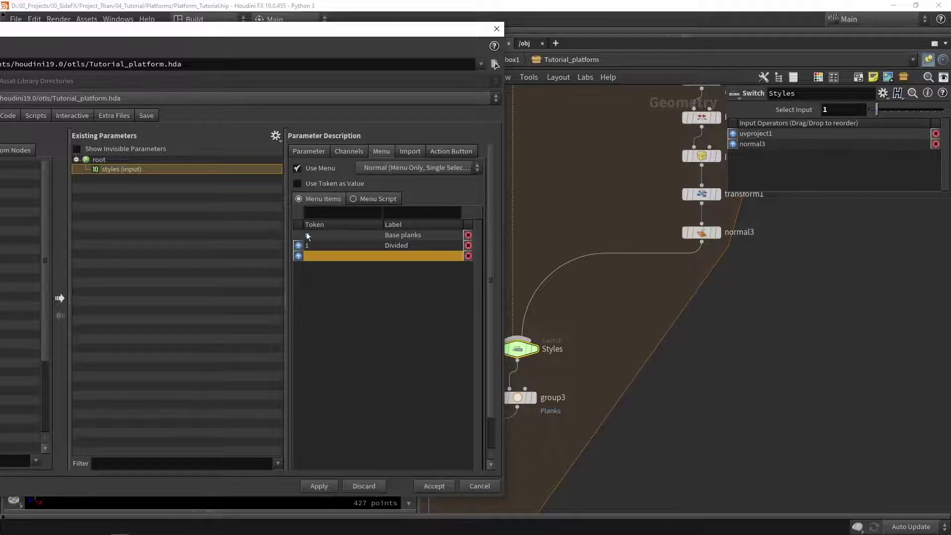
{"action": "scroll", "coordinate": [788, 383], "scroll_direction": "down", "scroll_amount": 5}
{"action": "middle_click_drag", "start_coordinate": [789, 383], "coordinate": [696, 413]}
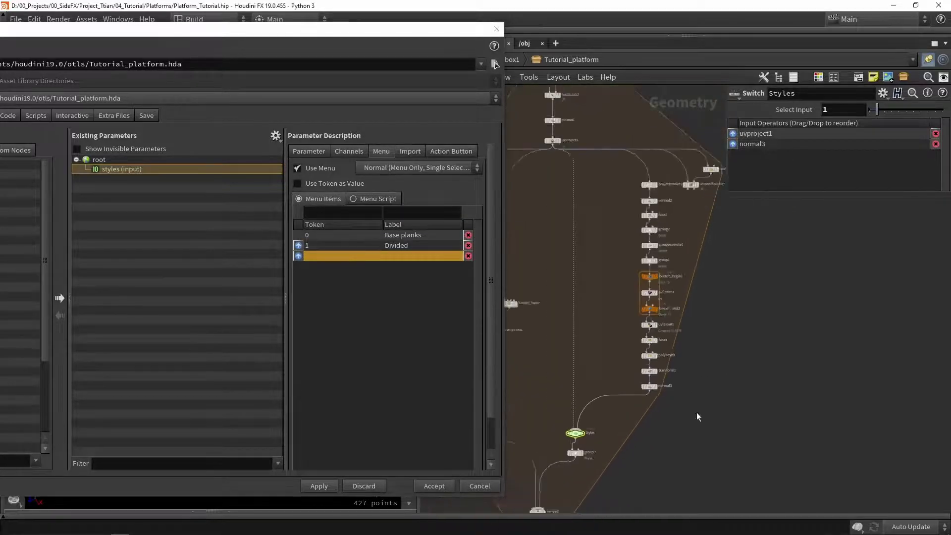
Step: Apply the styles menu definition to the Tutorial_platform asset
{"action": "scroll", "coordinate": [684, 400], "scroll_direction": "down", "scroll_amount": 2}
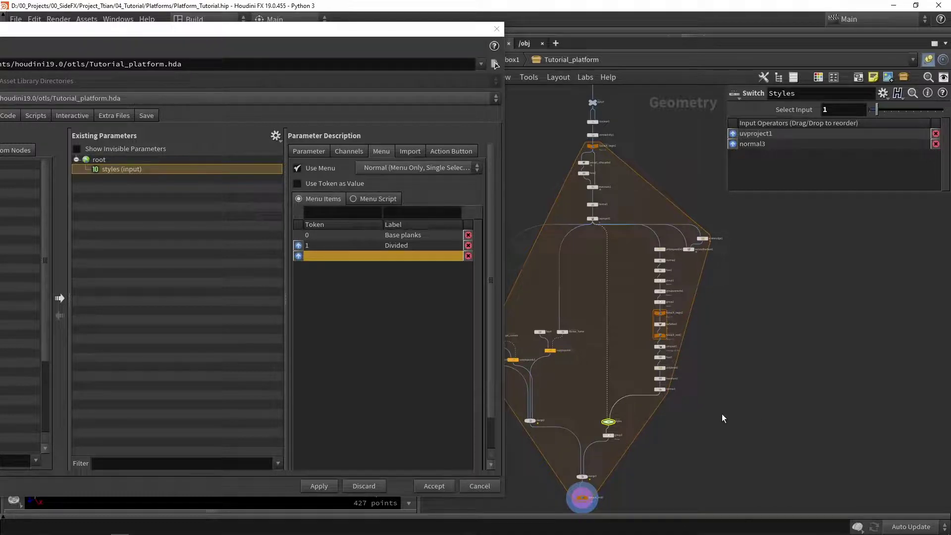
{"action": "scroll", "coordinate": [638, 394], "scroll_direction": "up", "scroll_amount": 3}
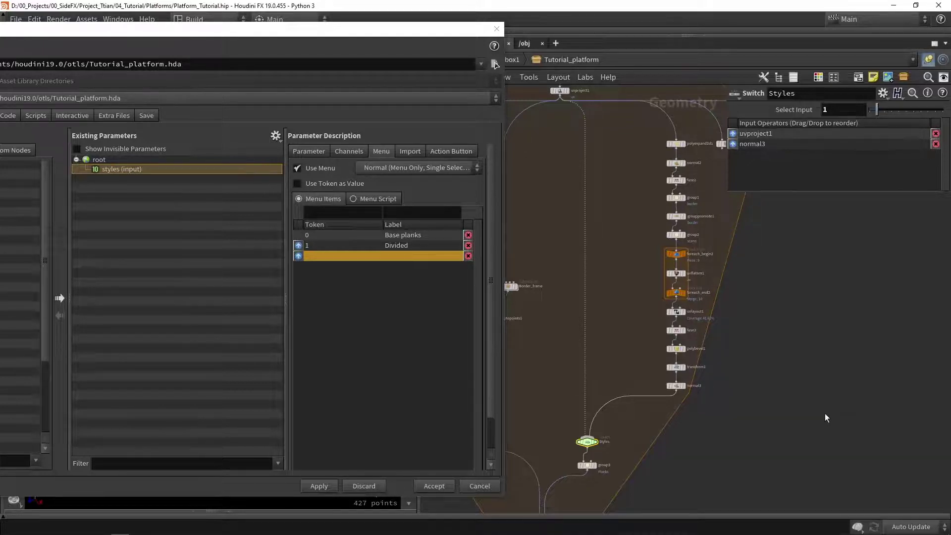
{"action": "left_click", "coordinate": [320, 484]}
Step: Insert a UV Transform node on the wire between the group3 and merge3 nodes below the Styles switch
{"action": "middle_click_drag", "start_coordinate": [559, 208], "coordinate": [591, 189]}
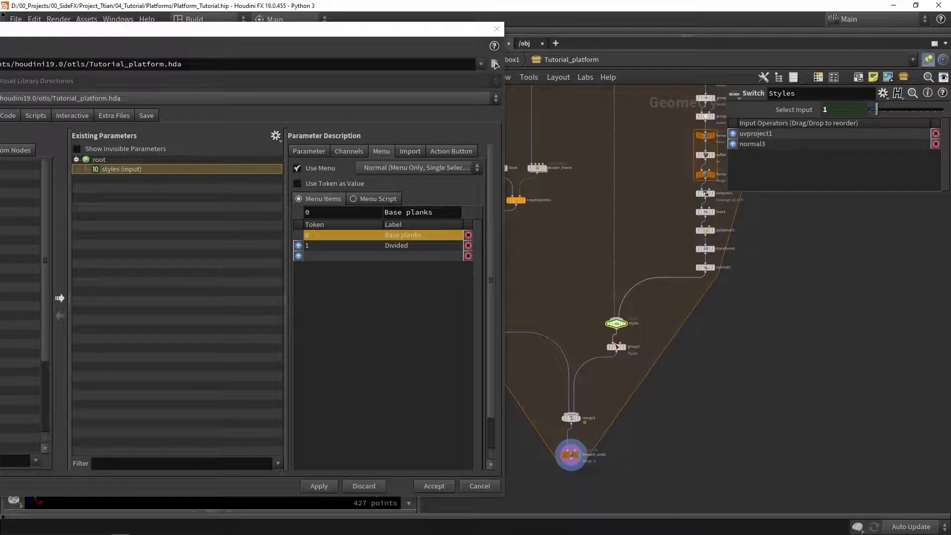
{"action": "scroll", "coordinate": [617, 357], "scroll_direction": "down", "scroll_amount": 3}
{"action": "scroll", "coordinate": [651, 376], "scroll_direction": "down", "scroll_amount": 2}
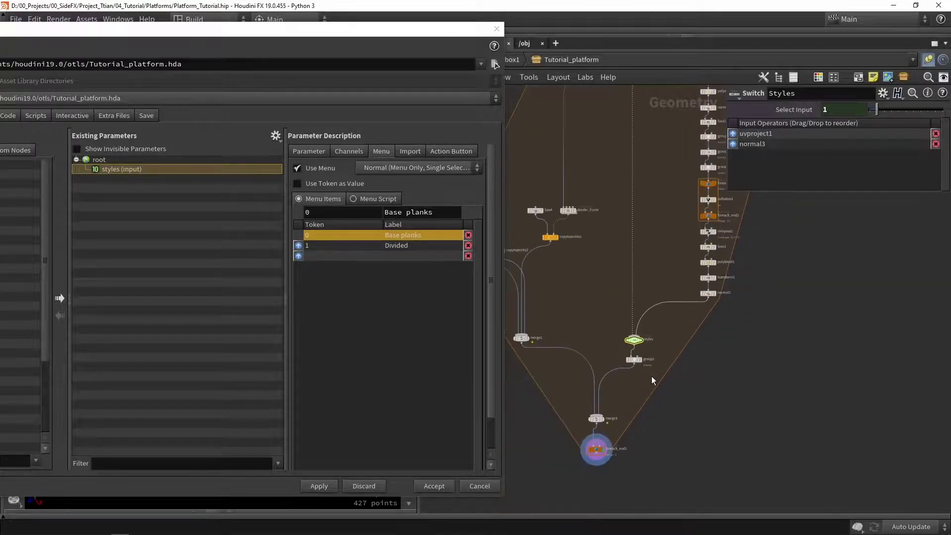
{"action": "middle_click_drag", "start_coordinate": [617, 290], "coordinate": [587, 406]}
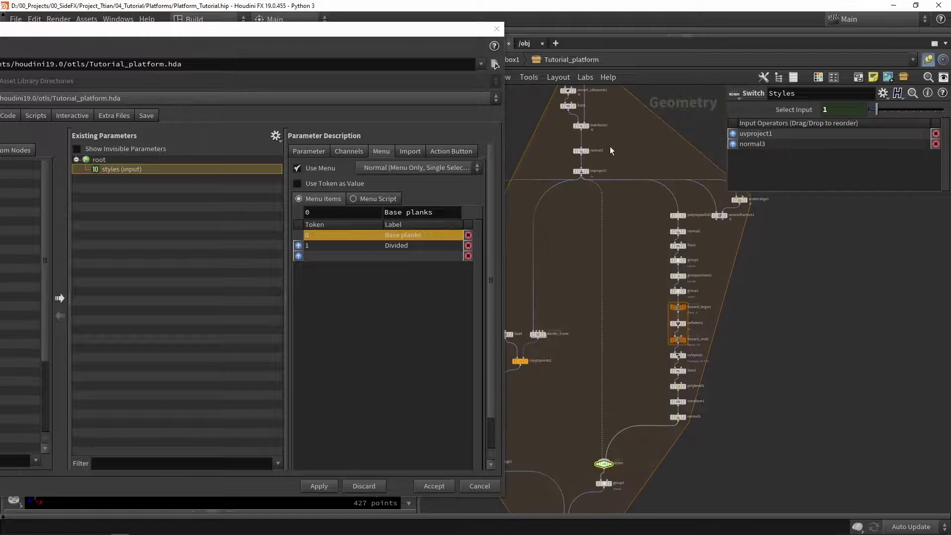
{"action": "scroll", "coordinate": [586, 176], "scroll_direction": "up", "scroll_amount": 3}
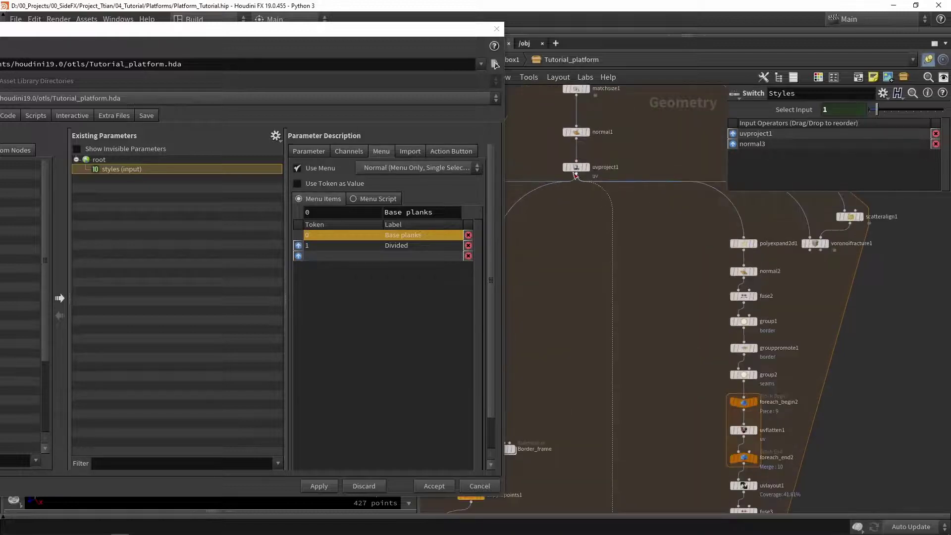
{"action": "mouse_move", "coordinate": [667, 450]}
{"action": "middle_mouse_down"}
{"action": "mouse_move", "coordinate": [650, 308]}
{"action": "mouse_move", "coordinate": [649, 189]}
{"action": "middle_mouse_up"}
{"action": "middle_click_drag", "start_coordinate": [627, 408], "coordinate": [634, 256]}
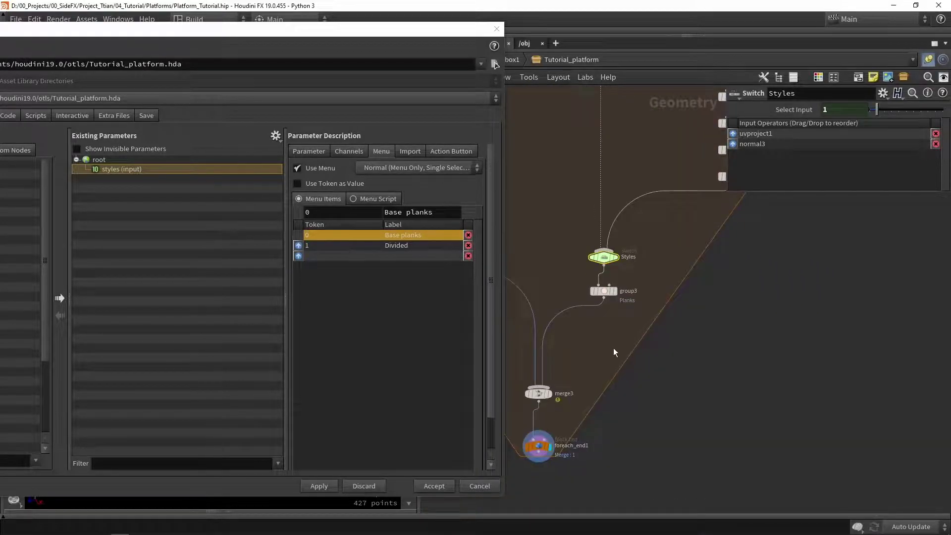
{"action": "key", "text": "Tab"}
{"action": "type", "text": "t"}
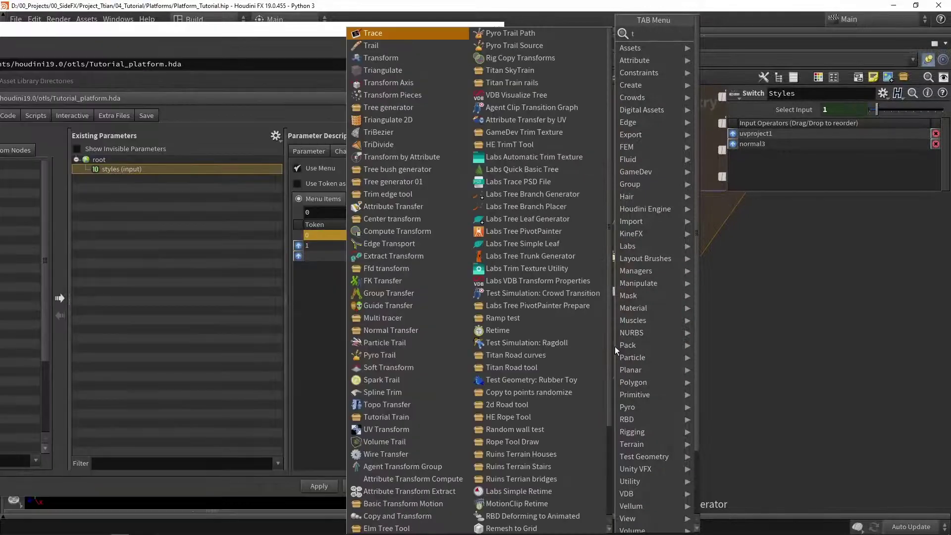
{"action": "type", "text": "ran"}
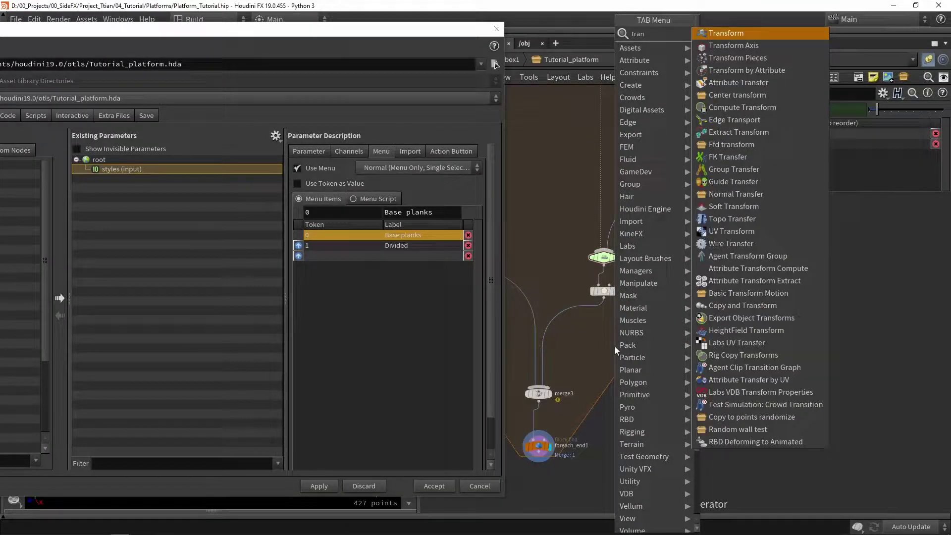
{"action": "left_click", "coordinate": [764, 232]}
{"action": "scroll", "coordinate": [554, 277], "scroll_direction": "up", "scroll_amount": 3}
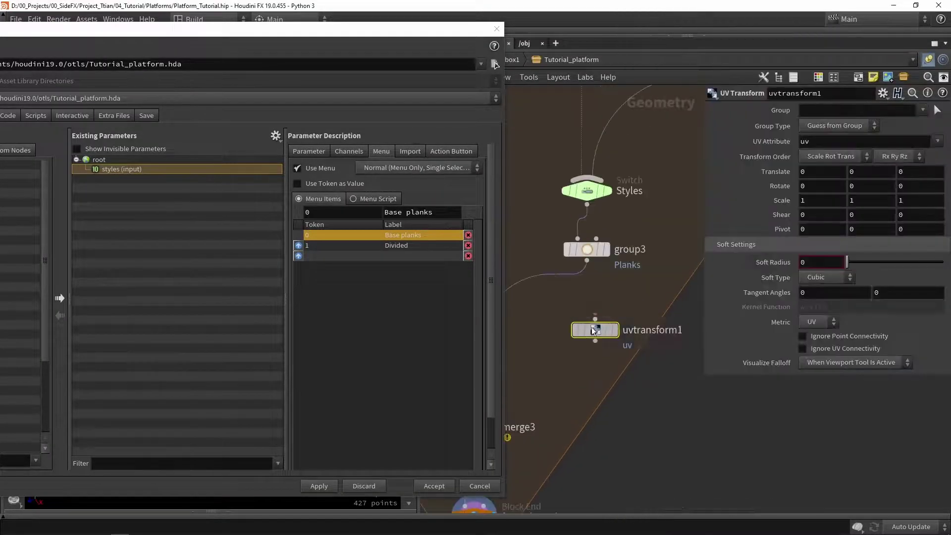
{"action": "left_click", "coordinate": [587, 291]}
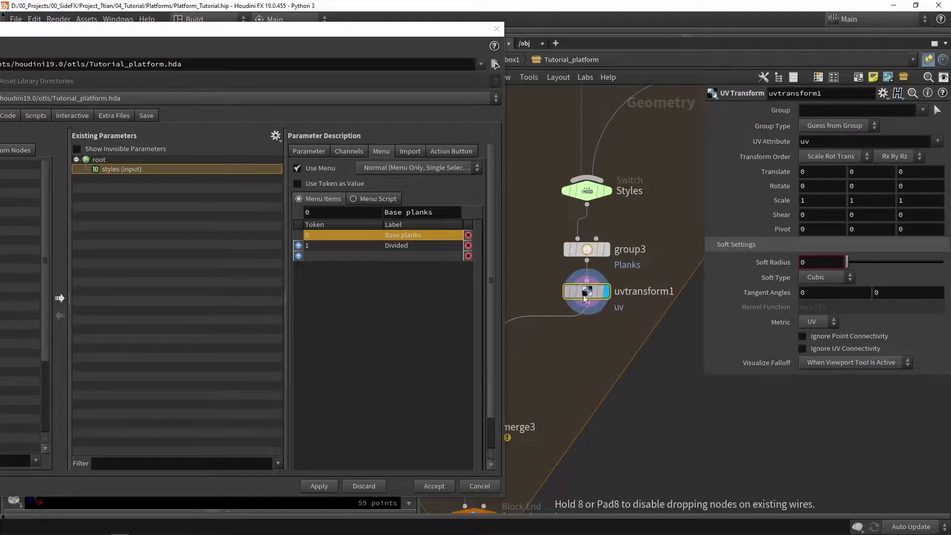
Step: Expose the UV Transform node's Scale X as an asset parameter labelled "uv scale" and apply it
{"action": "left_click", "coordinate": [800, 201]}
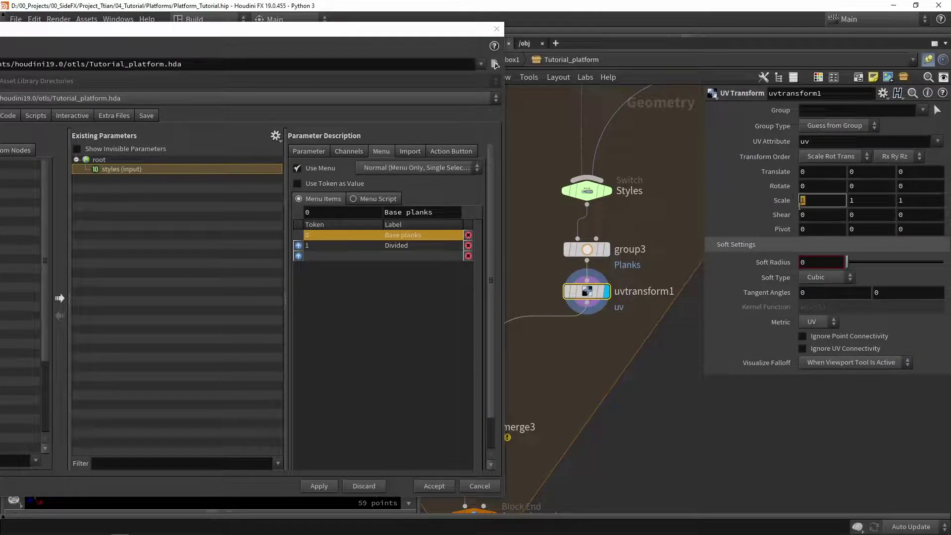
{"action": "left_click_drag", "start_coordinate": [802, 200], "coordinate": [185, 212]}
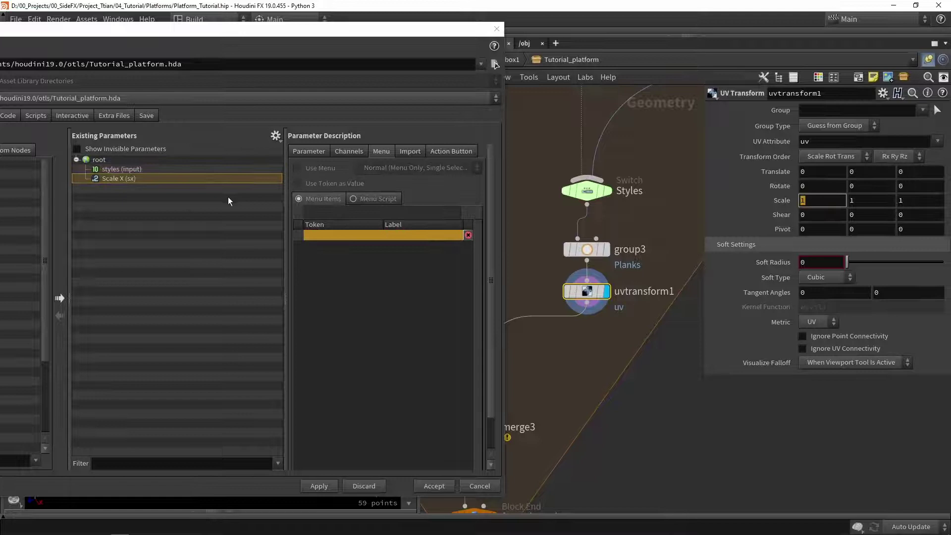
{"action": "left_click", "coordinate": [309, 151]}
{"action": "left_click_drag", "start_coordinate": [396, 188], "coordinate": [185, 176]}
{"action": "type", "text": "u"}
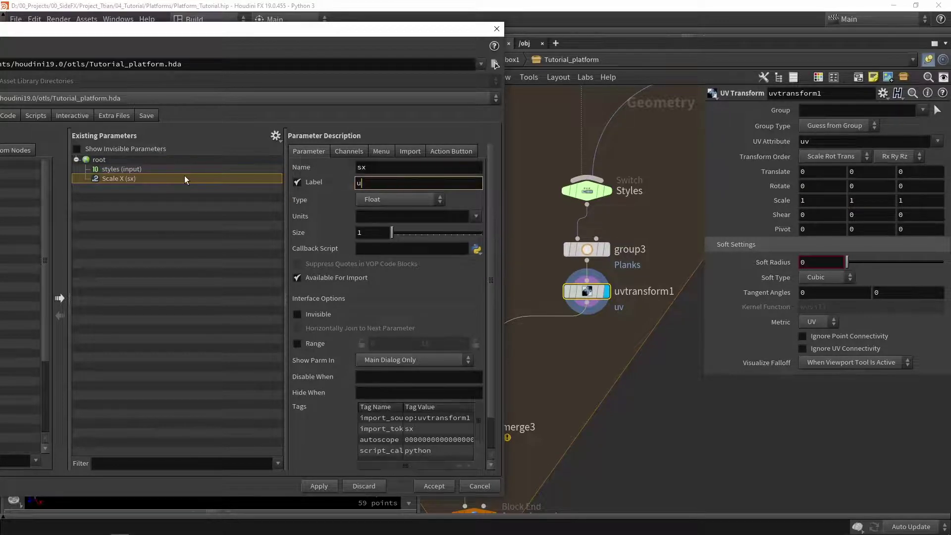
{"action": "type", "text": "v scale"}
{"action": "key", "text": "Return"}
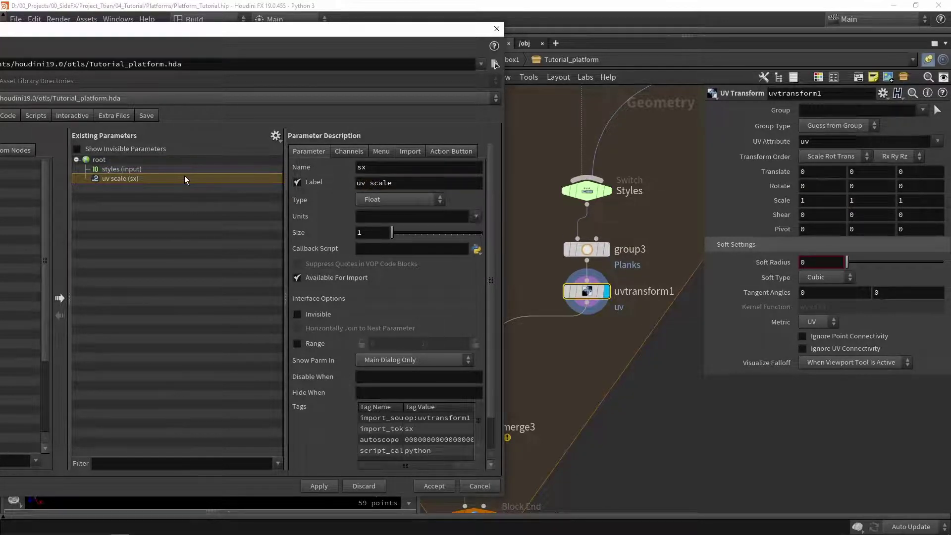
{"action": "left_click", "coordinate": [317, 486]}
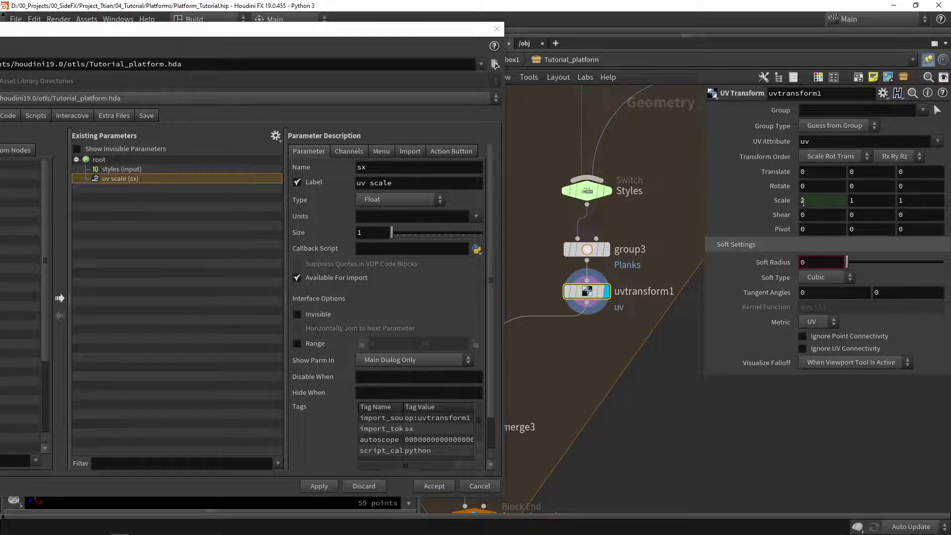
Step: Copy the expression ch("../sx") from the UV Transform's X scale into its Y and Z scale
{"action": "left_click", "coordinate": [780, 201]}
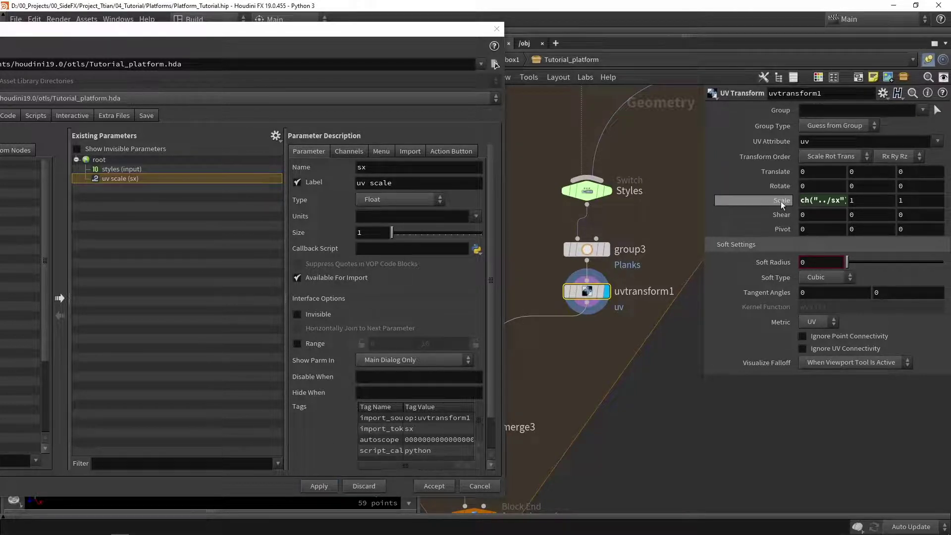
{"action": "left_click_drag", "start_coordinate": [704, 204], "coordinate": [605, 204]}
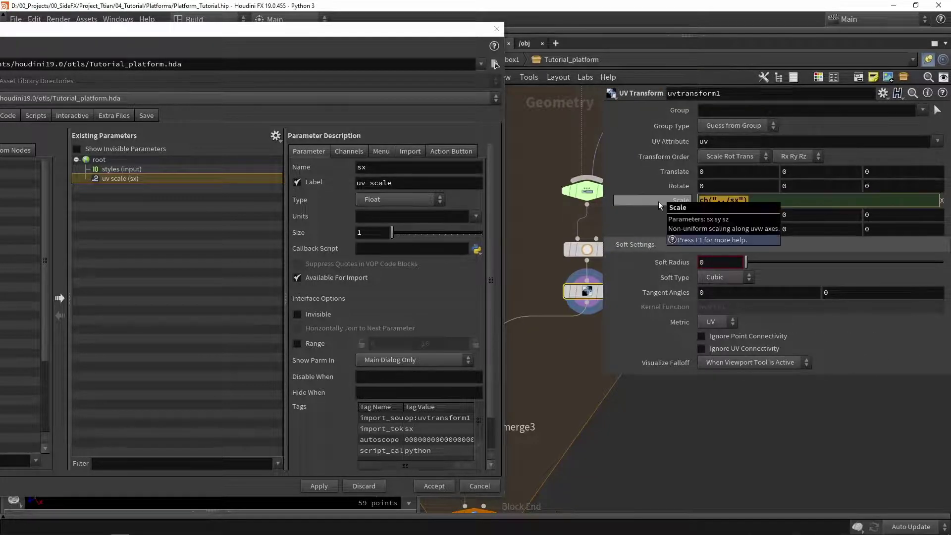
{"action": "key", "text": "ctrl+a"}
{"action": "type", "text": "ch(\"../sx\")"}
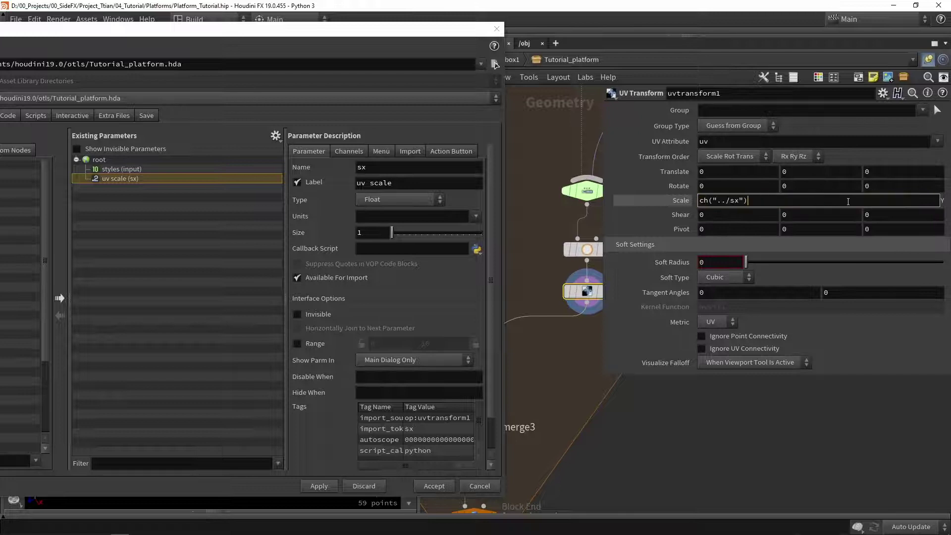
{"action": "key", "text": "Return"}
{"action": "double_click", "coordinate": [871, 202]}
{"action": "type", "text": "ch(\"../sx\")"}
{"action": "key", "text": "Return"}
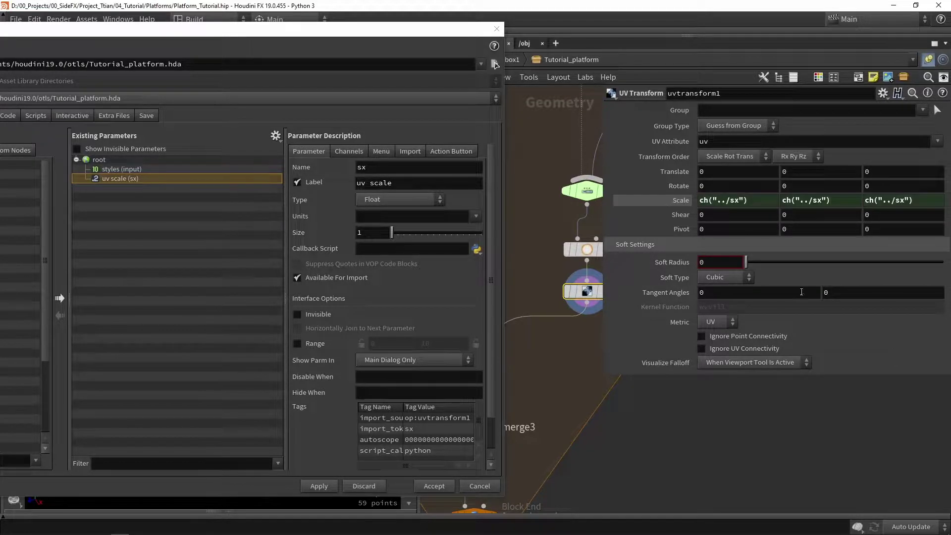
{"action": "left_click", "coordinate": [673, 201]}
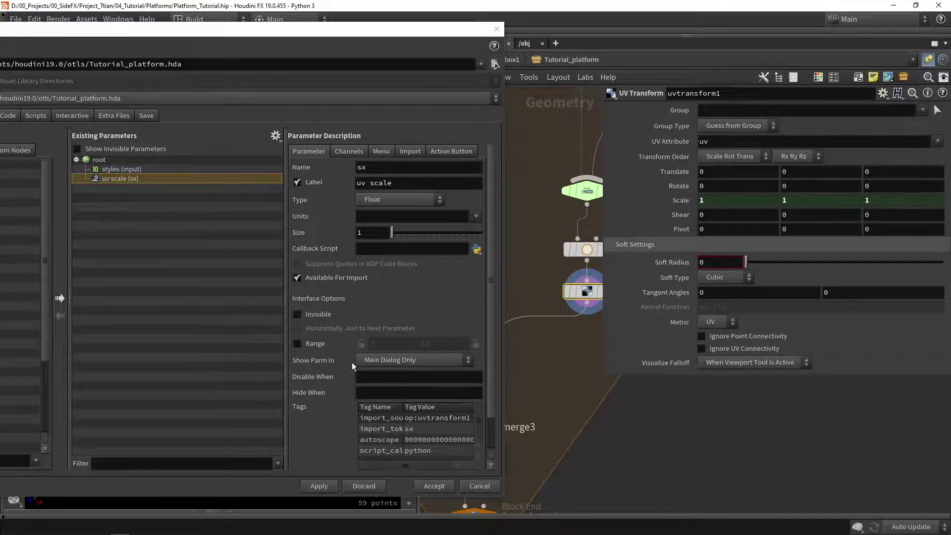
Step: Enable a range for the uv scale parameter and set it from 0.2 to 5
{"action": "left_click", "coordinate": [313, 344]}
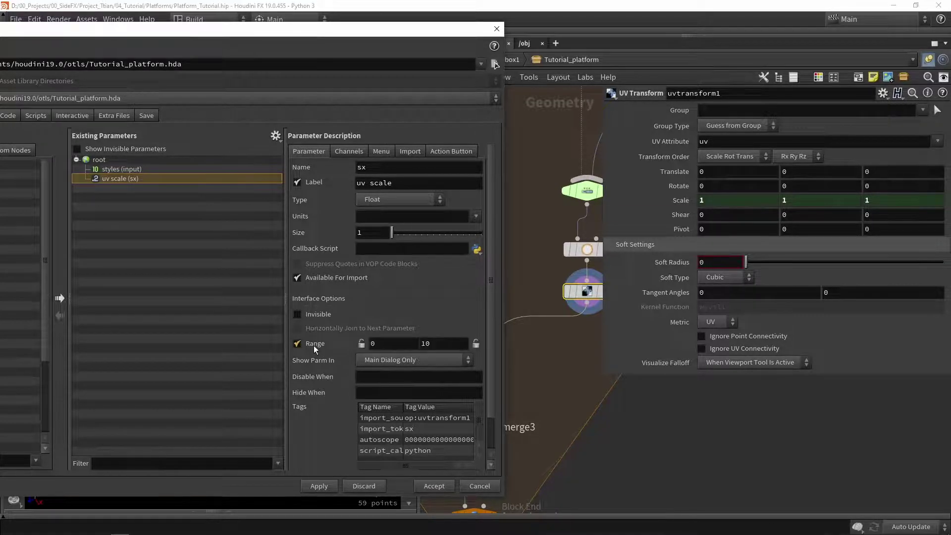
{"action": "left_click", "coordinate": [399, 344]}
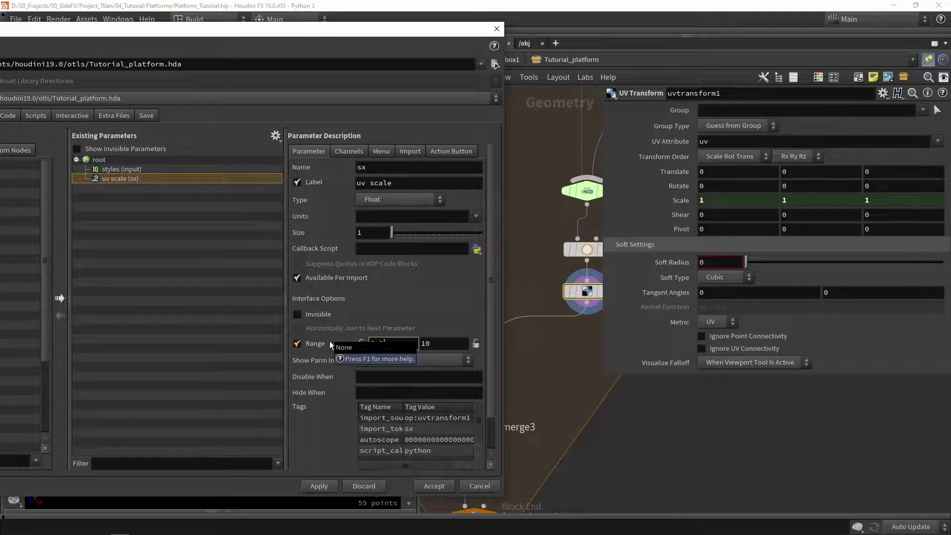
{"action": "type", "text": "0.2"}
{"action": "key", "text": "Tab"}
{"action": "type", "text": "5"}
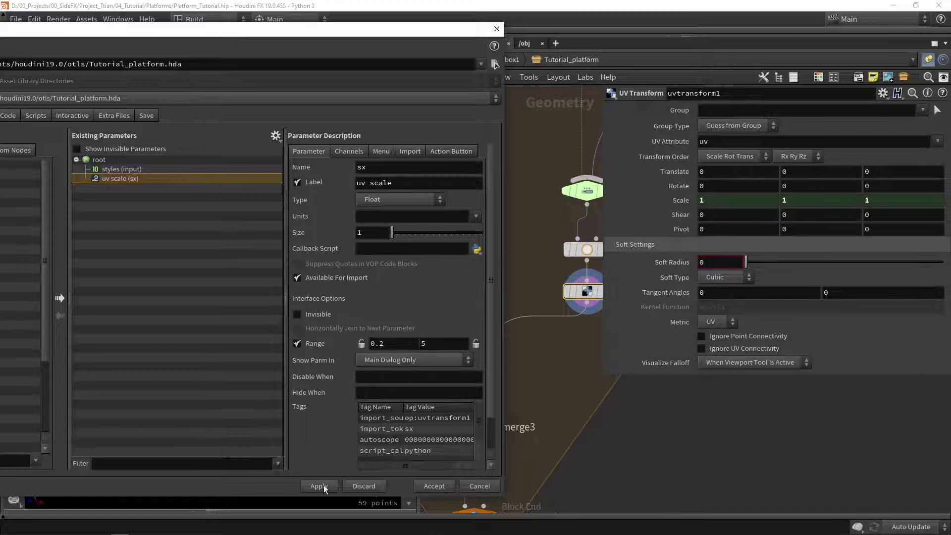
Step: Add a folder to the asset's existing parameters and label it "Planks"
{"action": "left_click_drag", "start_coordinate": [245, 33], "coordinate": [403, 34]}
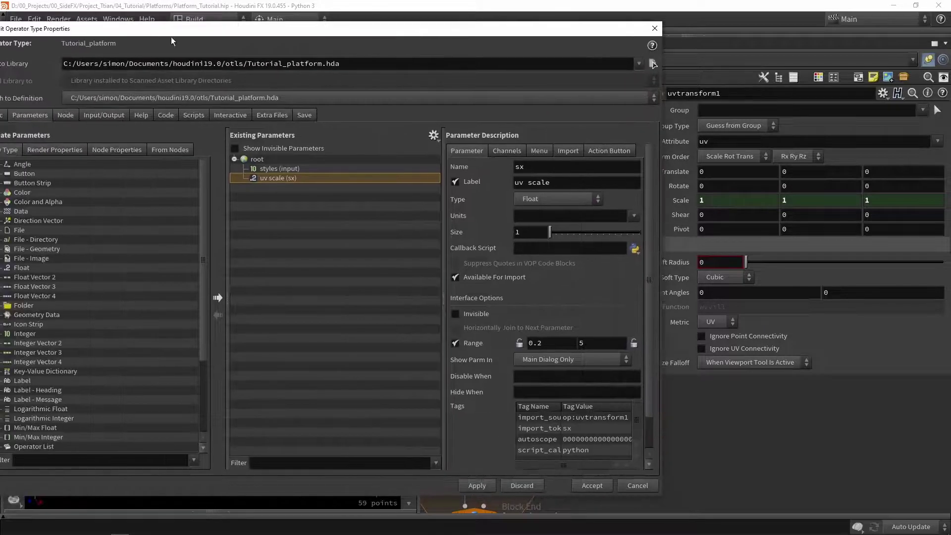
{"action": "left_click_drag", "start_coordinate": [171, 35], "coordinate": [215, 30]}
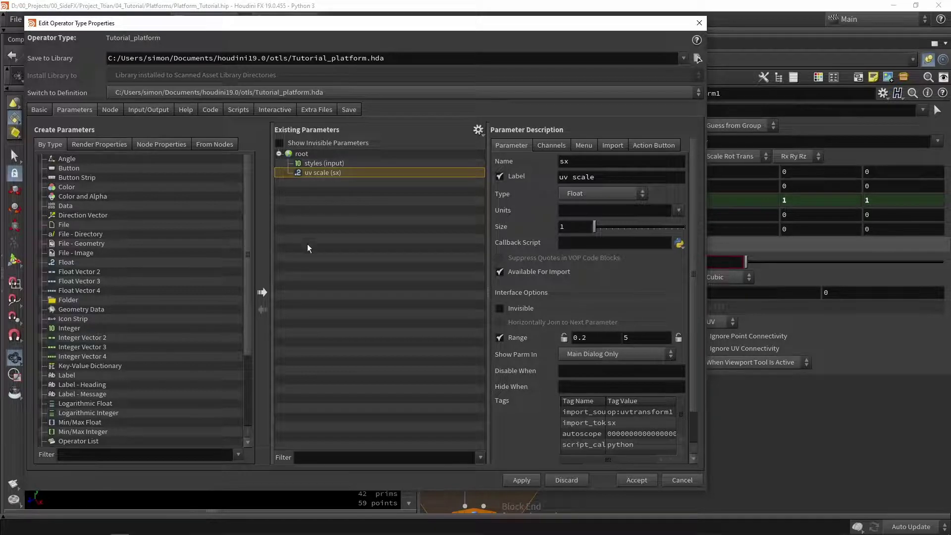
{"action": "left_click_drag", "start_coordinate": [76, 302], "coordinate": [316, 274]}
{"action": "left_click_drag", "start_coordinate": [613, 176], "coordinate": [503, 177]}
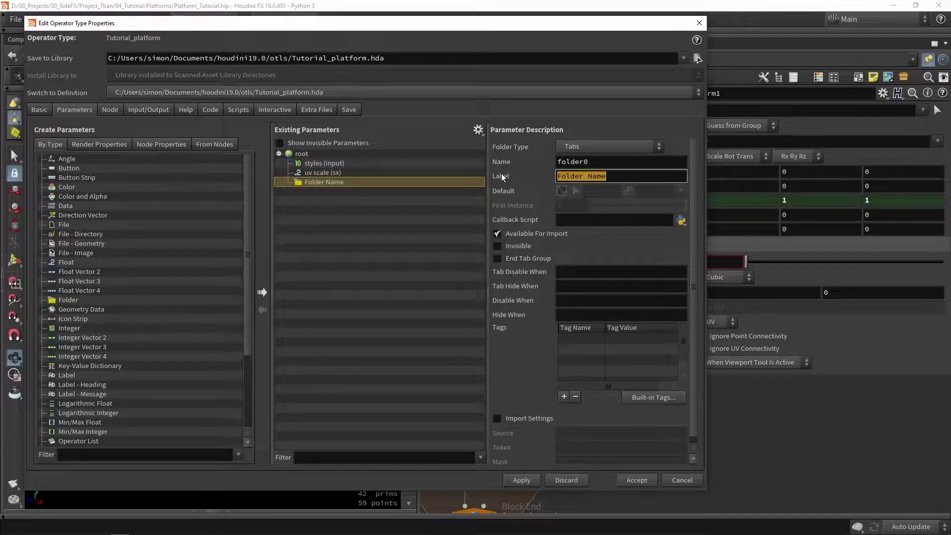
{"action": "type", "text": "Planks"}
{"action": "key", "text": "Return"}
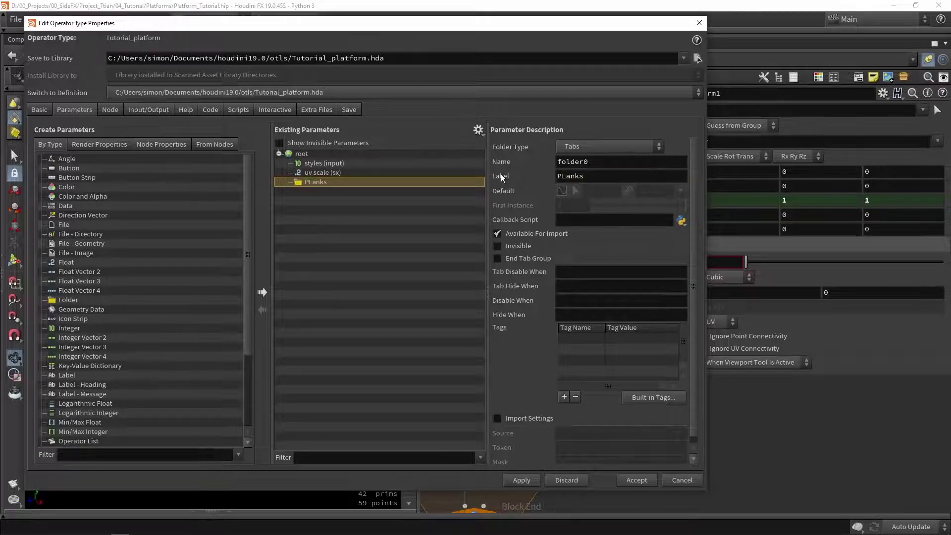
Step: Move the styles and uv scale parameters into the Planks folder
{"action": "left_click", "coordinate": [327, 164]}
{"action": "left_click", "coordinate": [327, 173], "text": "shift"}
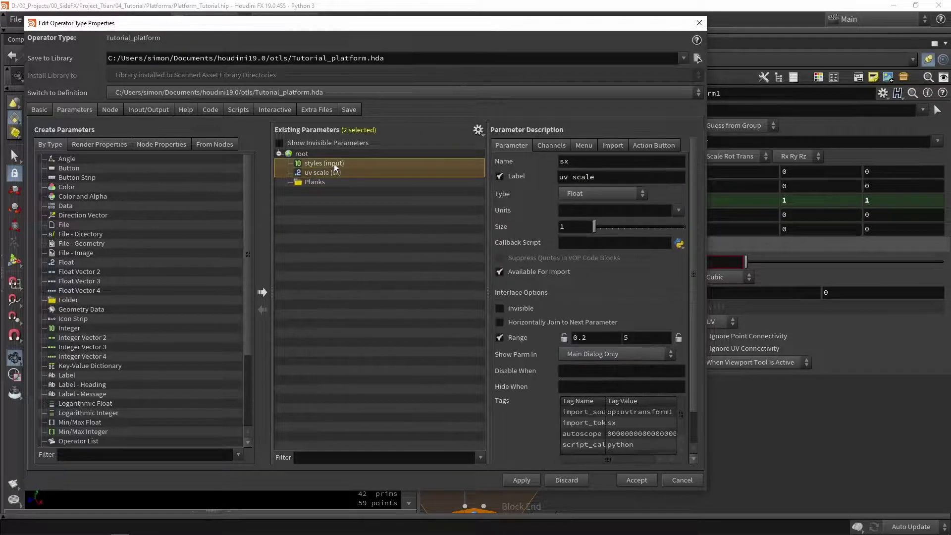
{"action": "left_click_drag", "start_coordinate": [337, 171], "coordinate": [319, 184]}
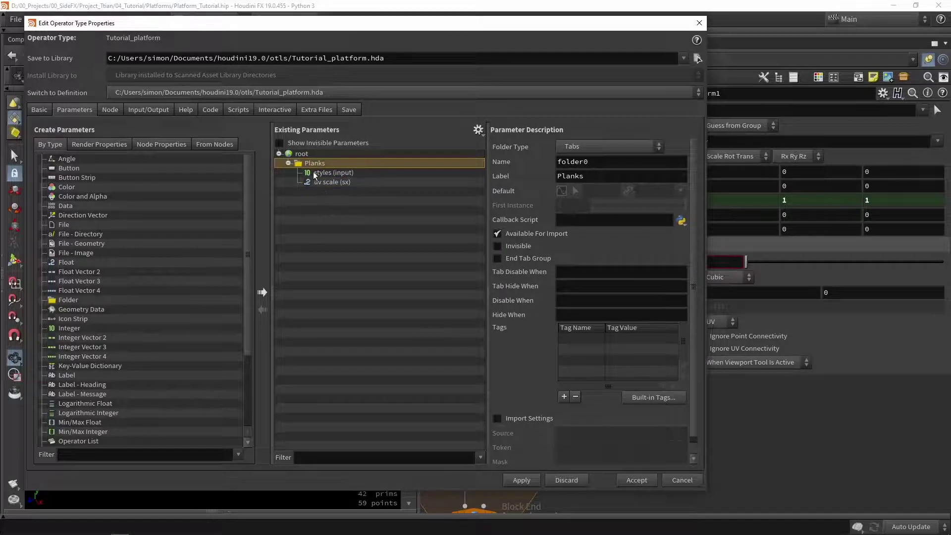
Step: Add a second folder at root level after Planks and label it "Border"
{"action": "left_click_drag", "start_coordinate": [71, 300], "coordinate": [302, 153]}
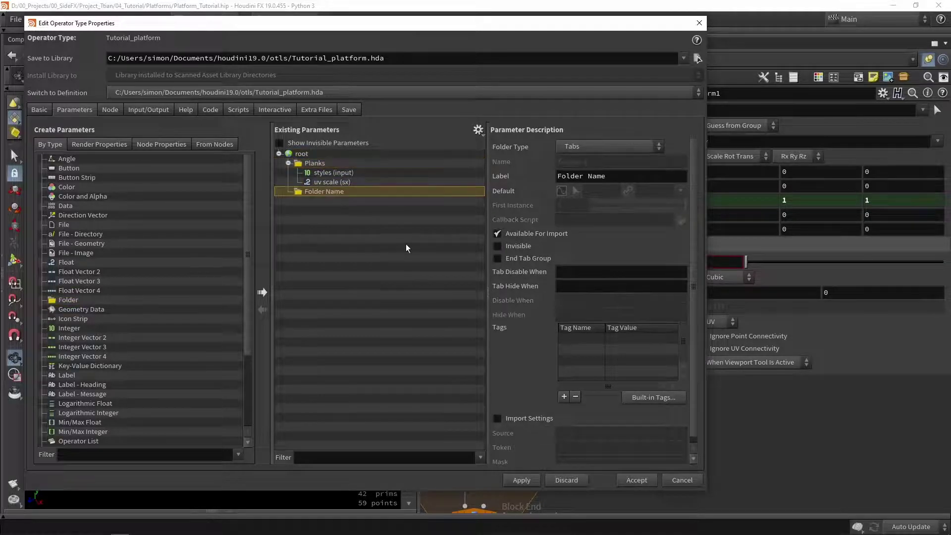
{"action": "triple_click", "coordinate": [626, 175]}
{"action": "type", "text": "Bo"}
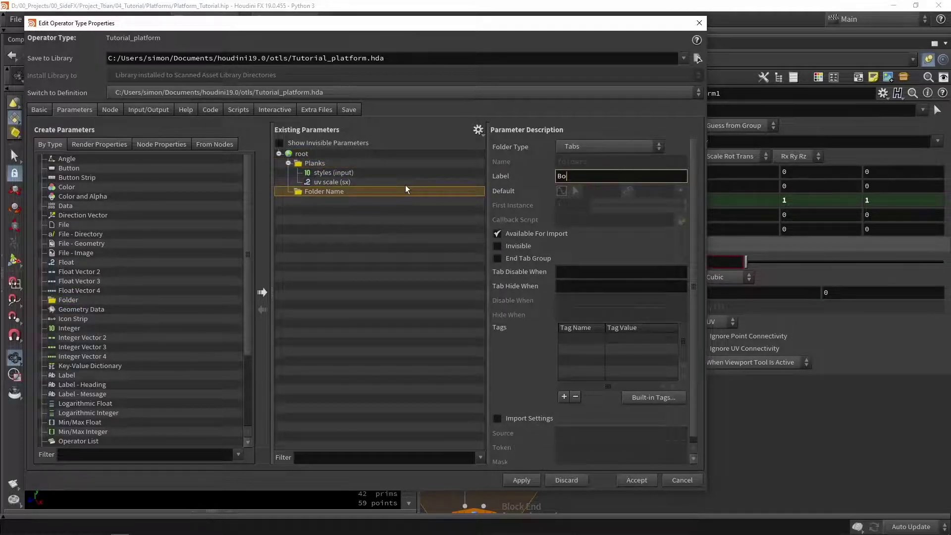
{"action": "type", "text": "rder"}
{"action": "key", "text": "Return"}
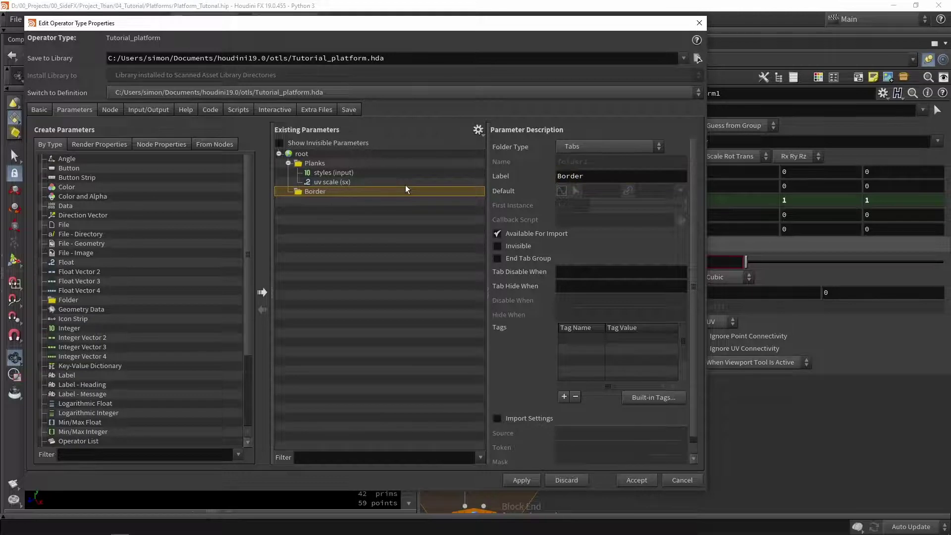
Step: Move the type properties window aside to uncover the network, and open the Border_frame subnetwork
{"action": "left_click_drag", "start_coordinate": [540, 27], "coordinate": [262, 42]}
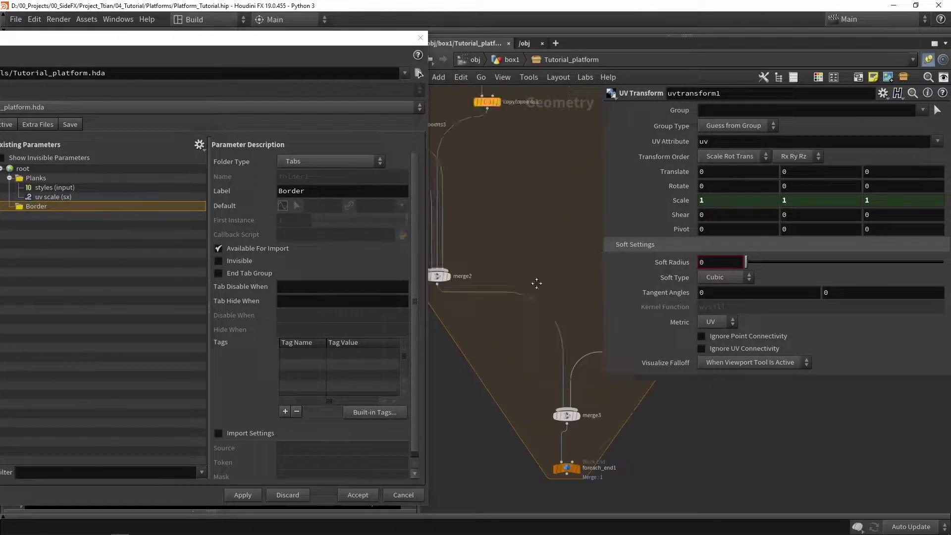
{"action": "middle_click_drag", "start_coordinate": [536, 283], "coordinate": [561, 303]}
{"action": "scroll", "coordinate": [561, 302], "scroll_direction": "down", "scroll_amount": 4}
{"action": "scroll", "coordinate": [466, 177], "scroll_direction": "up", "scroll_amount": 3}
{"action": "left_click_drag", "start_coordinate": [609, 287], "coordinate": [763, 284]}
{"action": "middle_click_drag", "start_coordinate": [585, 285], "coordinate": [645, 356]}
{"action": "scroll", "coordinate": [564, 268], "scroll_direction": "up", "scroll_amount": 2}
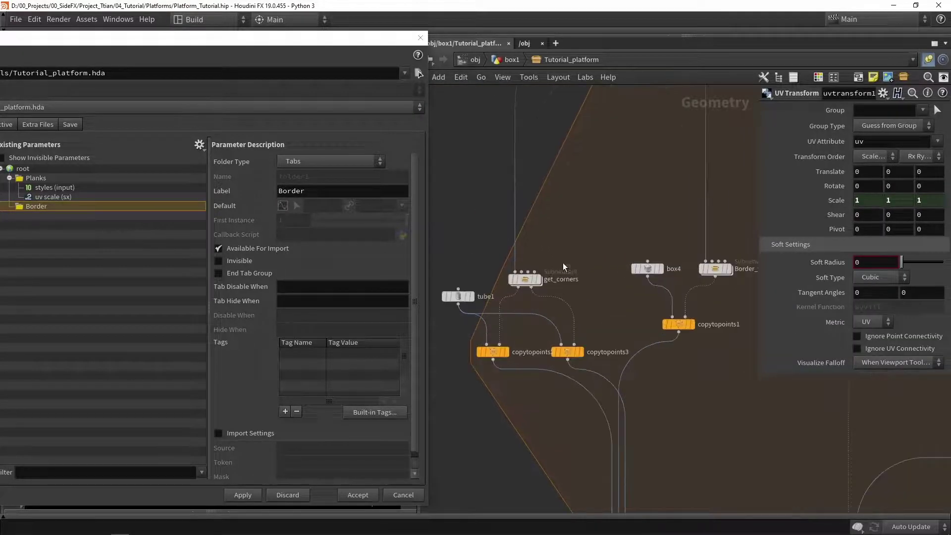
{"action": "middle_click_drag", "start_coordinate": [639, 216], "coordinate": [525, 223]}
{"action": "scroll", "coordinate": [600, 258], "scroll_direction": "up", "scroll_amount": 3}
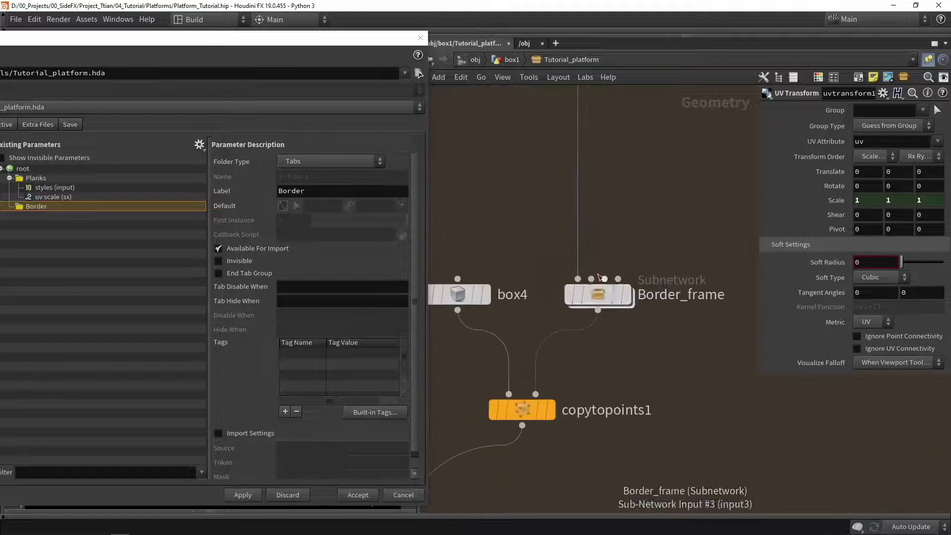
{"action": "double_click", "coordinate": [598, 294]}
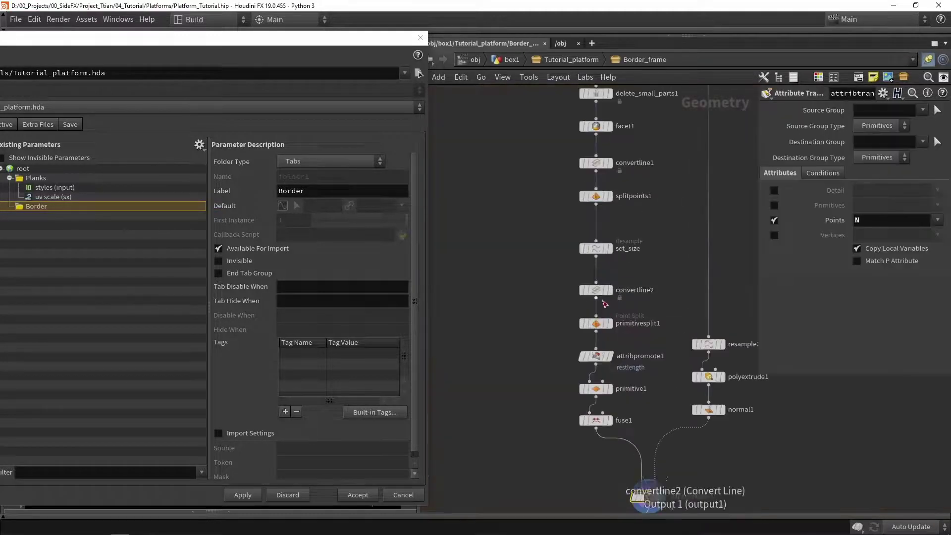
Step: Expose the Length parameter of the set_size resample node inside the asset's Border folder
{"action": "scroll", "coordinate": [603, 302], "scroll_direction": "up", "scroll_amount": 1}
{"action": "middle_click_drag", "start_coordinate": [652, 222], "coordinate": [652, 313]}
{"action": "left_click", "coordinate": [594, 326]}
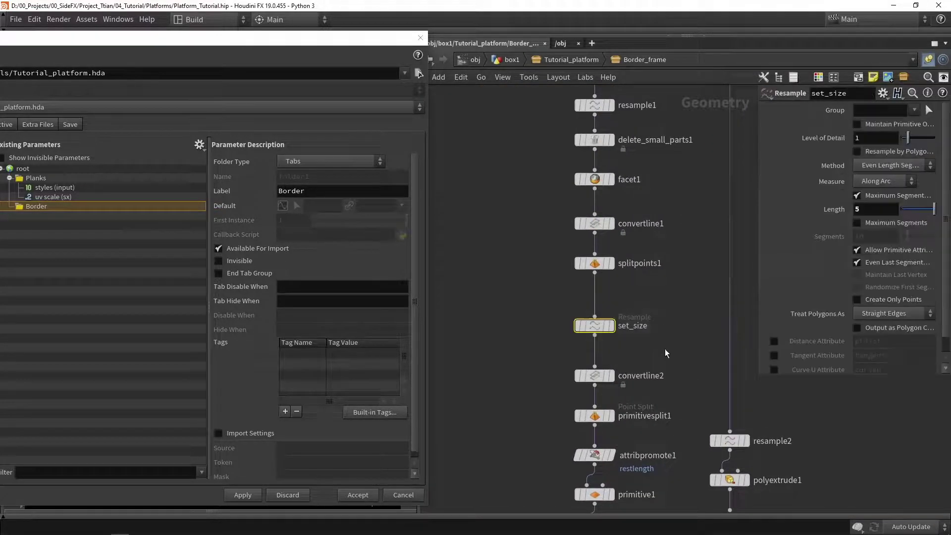
{"action": "scroll", "coordinate": [633, 330], "scroll_direction": "up", "scroll_amount": 3}
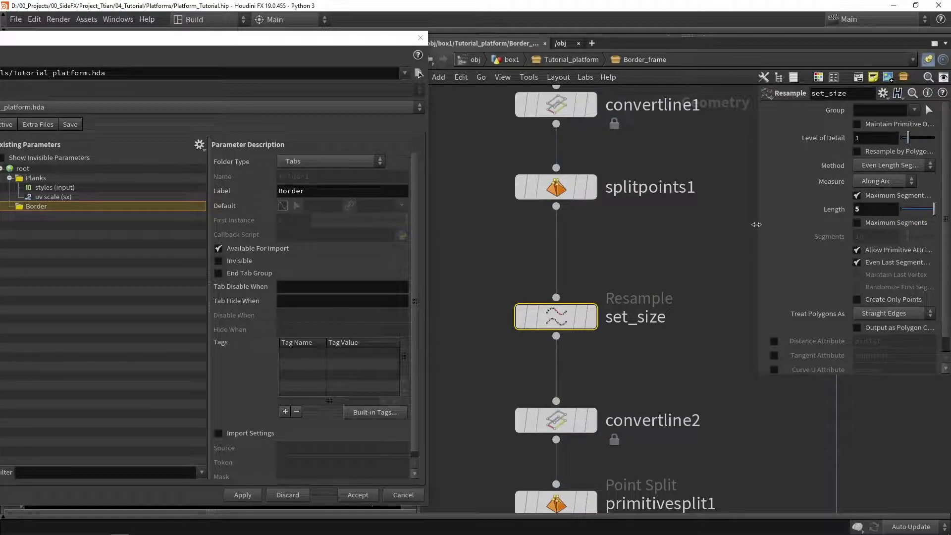
{"action": "left_click_drag", "start_coordinate": [758, 224], "coordinate": [666, 217]}
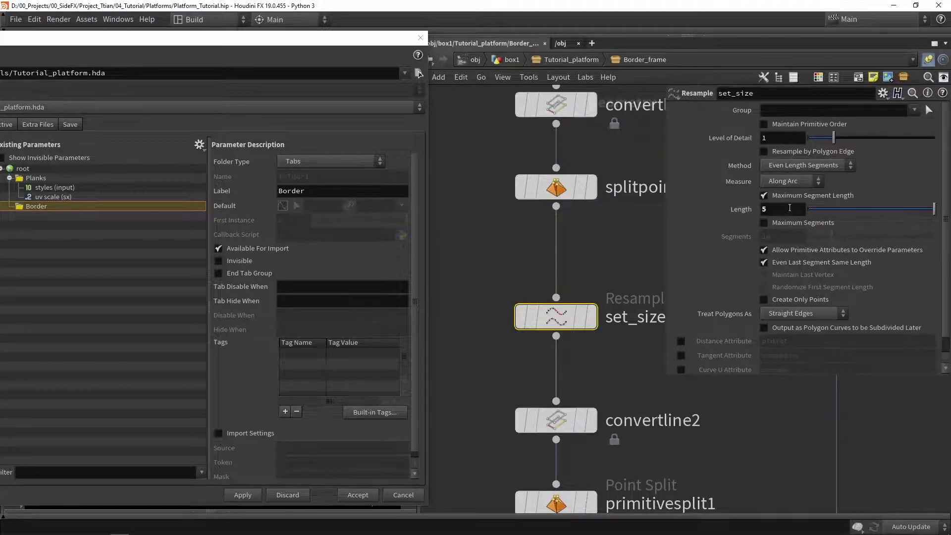
{"action": "left_click_drag", "start_coordinate": [737, 211], "coordinate": [43, 211]}
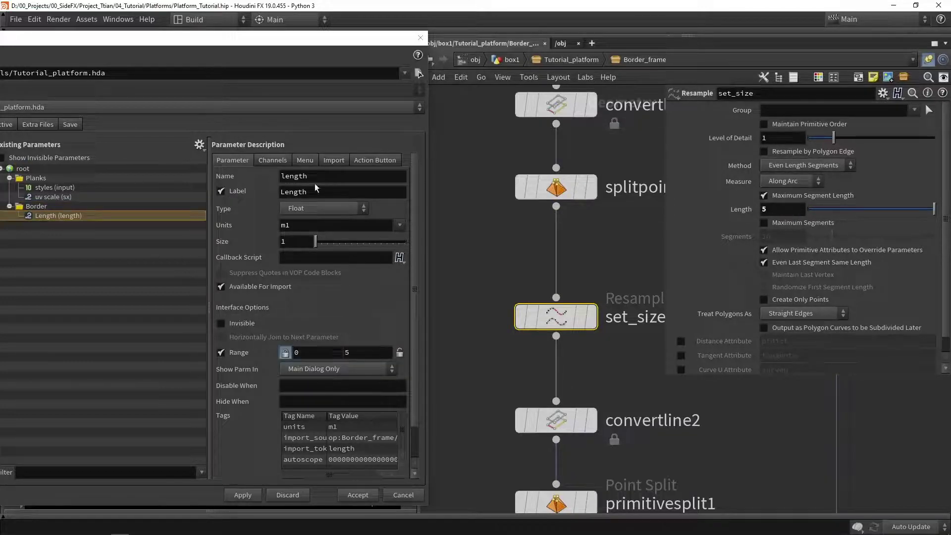
Step: Set the range of the exposed Length parameter from 0.5 to 10
{"action": "left_click", "coordinate": [322, 191]}
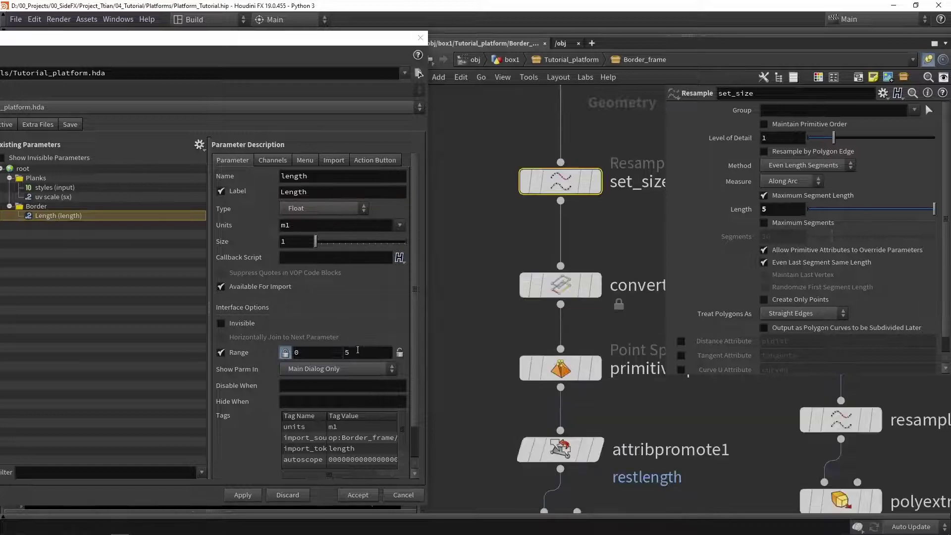
{"action": "left_click_drag", "start_coordinate": [359, 353], "coordinate": [316, 352]}
{"action": "type", "text": "10"}
{"action": "key", "text": "Return"}
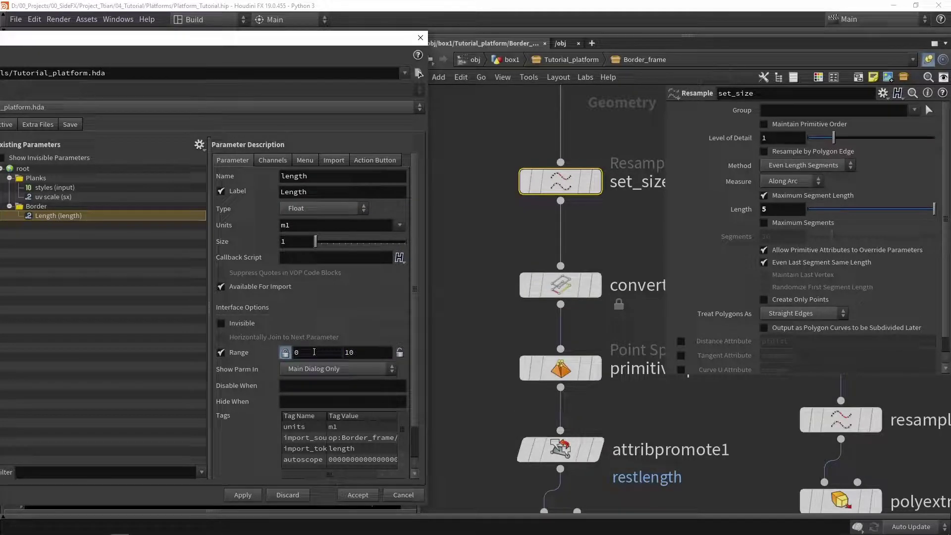
{"action": "double_click", "coordinate": [308, 351]}
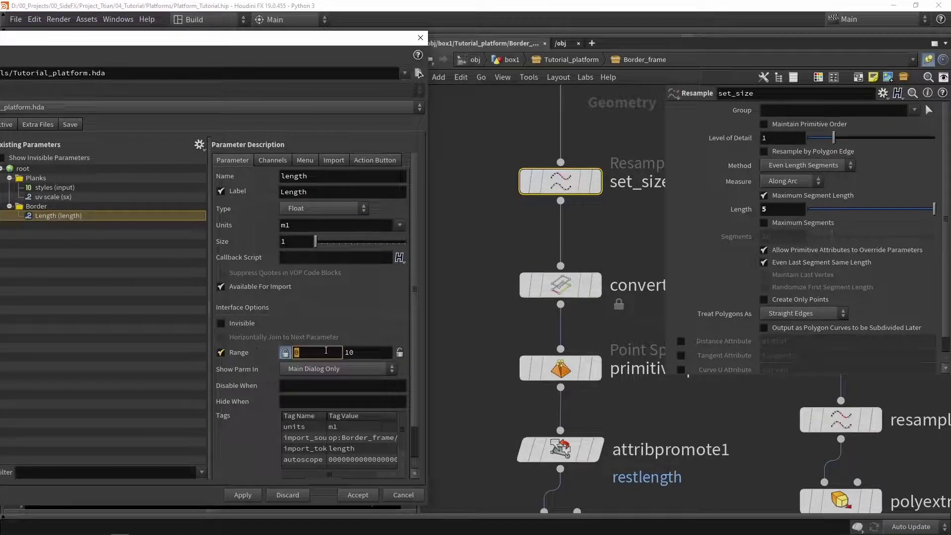
{"action": "type", "text": "0.5"}
{"action": "key", "text": "Return"}
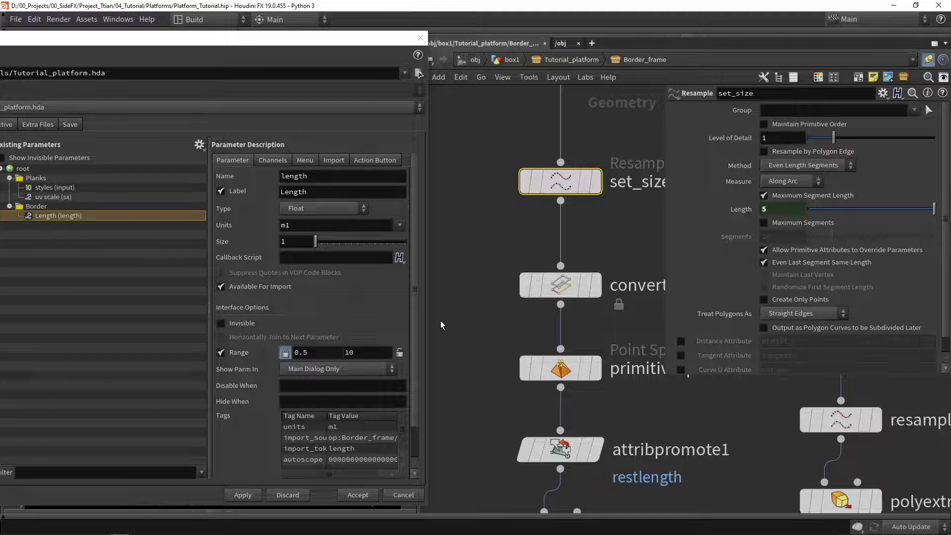
Step: Select the set_scale_ attribute wrangle below attribtransfer1 and make it the displayed node
{"action": "scroll", "coordinate": [507, 364], "scroll_direction": "down", "scroll_amount": 5}
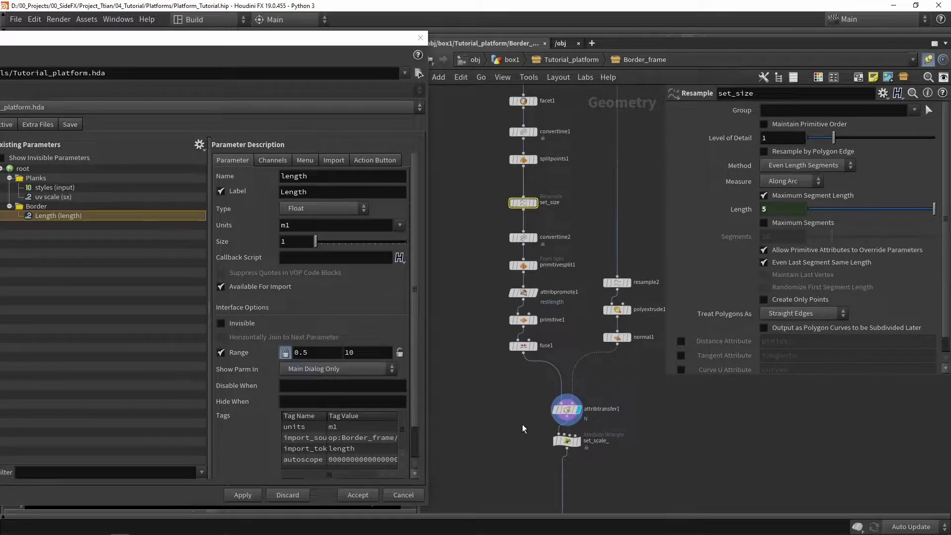
{"action": "scroll", "coordinate": [523, 424], "scroll_direction": "up", "scroll_amount": 1}
{"action": "middle_click_drag", "start_coordinate": [523, 425], "coordinate": [531, 286]}
{"action": "scroll", "coordinate": [585, 325], "scroll_direction": "up", "scroll_amount": 3}
{"action": "left_click", "coordinate": [583, 289]}
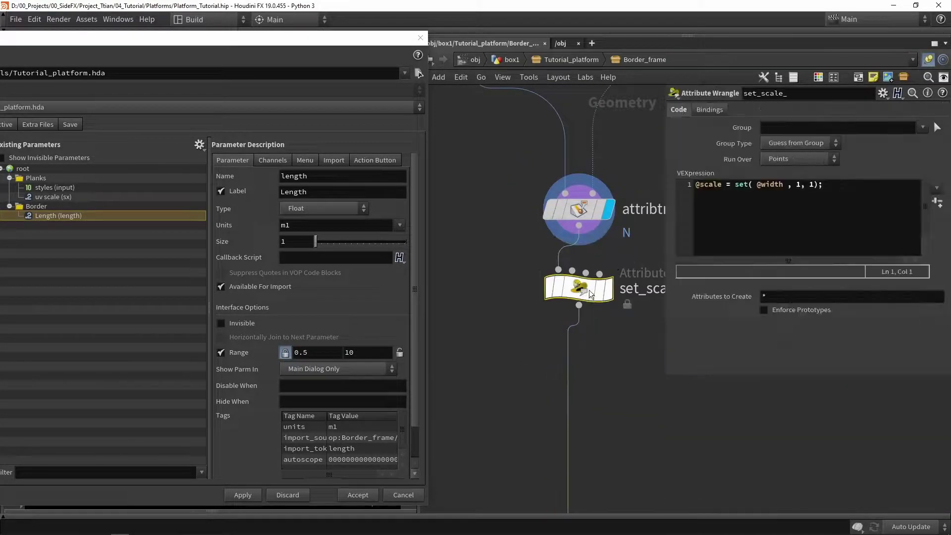
{"action": "left_click_drag", "start_coordinate": [585, 289], "coordinate": [585, 301]}
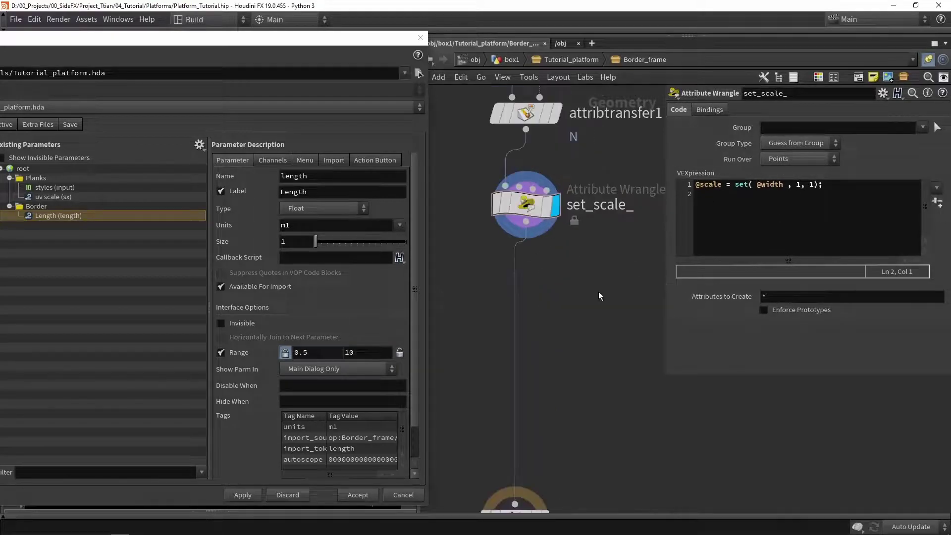
{"action": "left_click", "coordinate": [710, 198]}
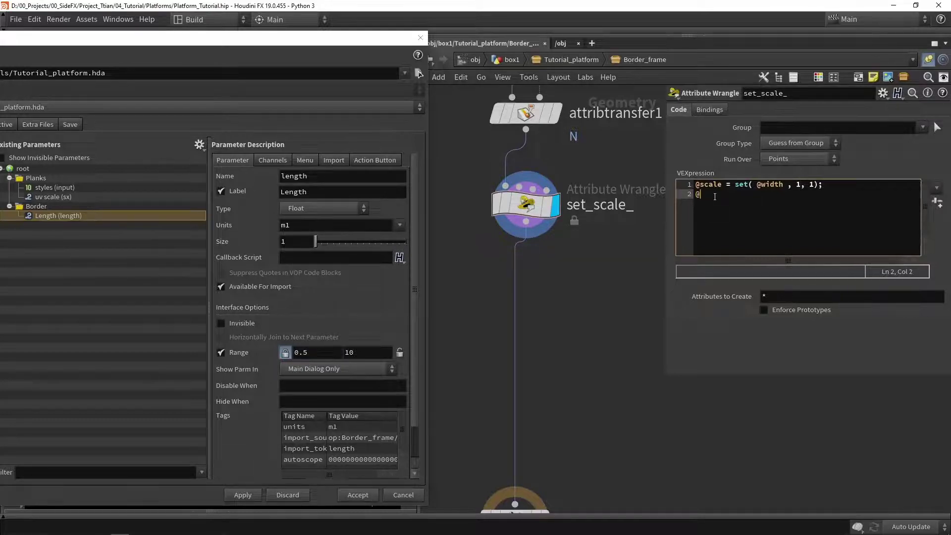
{"action": "type", "text": "scale *="}
{"action": "type", "text": "chv("}
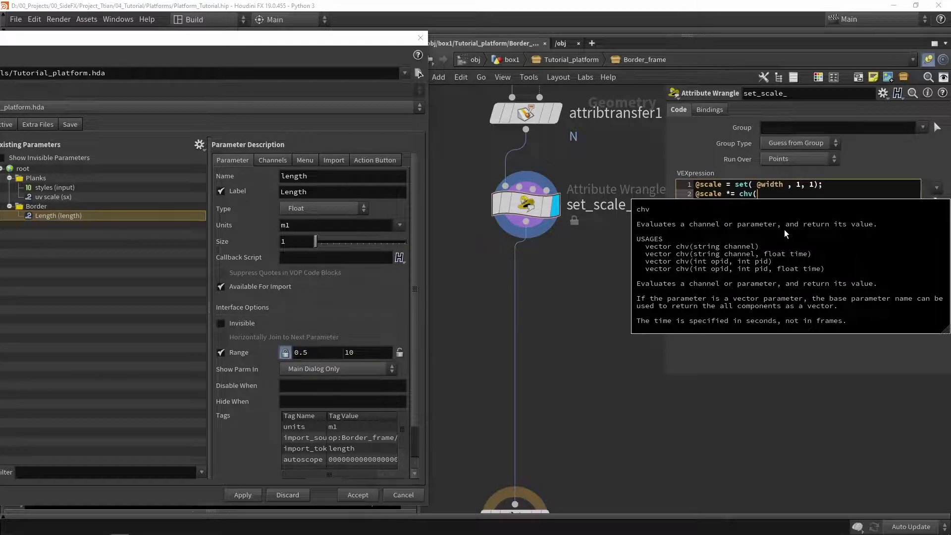
{"action": "type", "text": "\""}
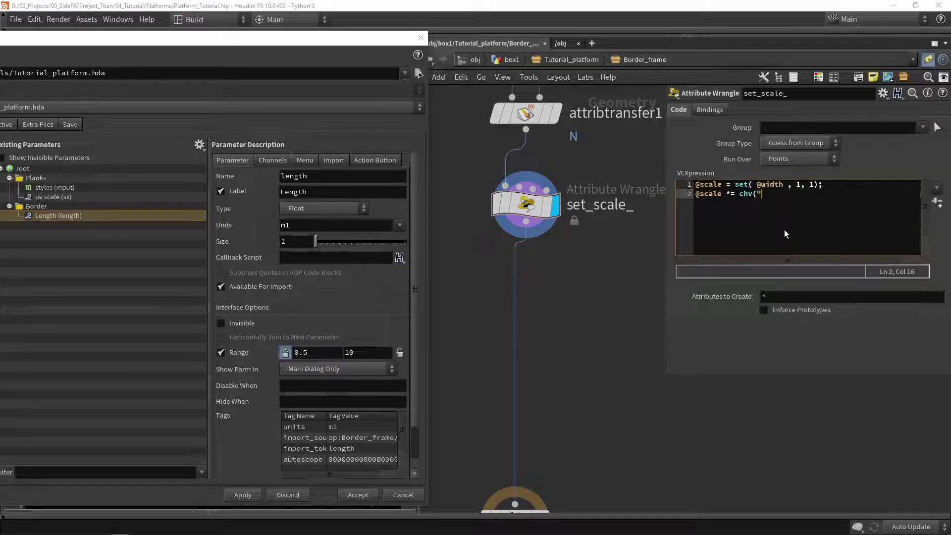
{"action": "type", "text": "scalar\");"}
{"action": "left_click", "coordinate": [620, 306]}
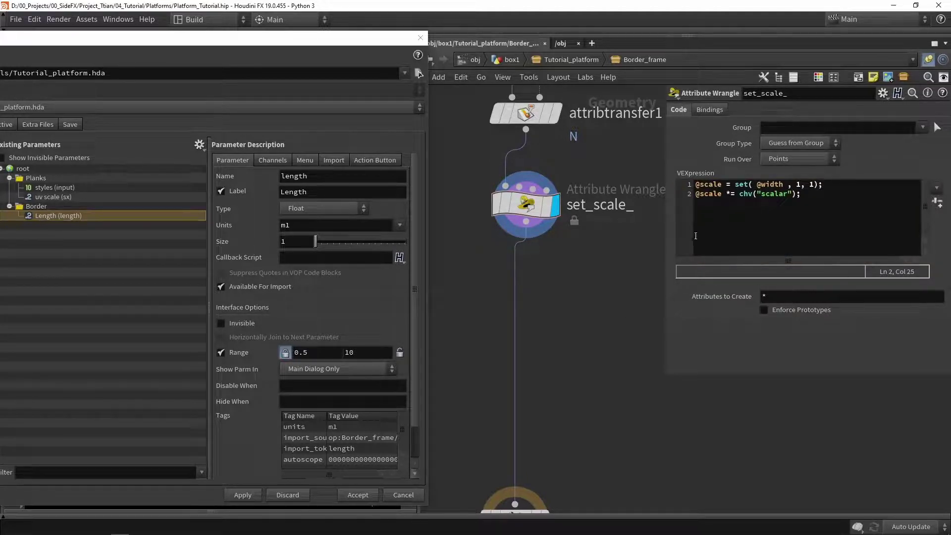
Step: Generate the Scalar vector parameter from the set_scale_ code and set its three components to 1, 1, 1
{"action": "left_click", "coordinate": [938, 204]}
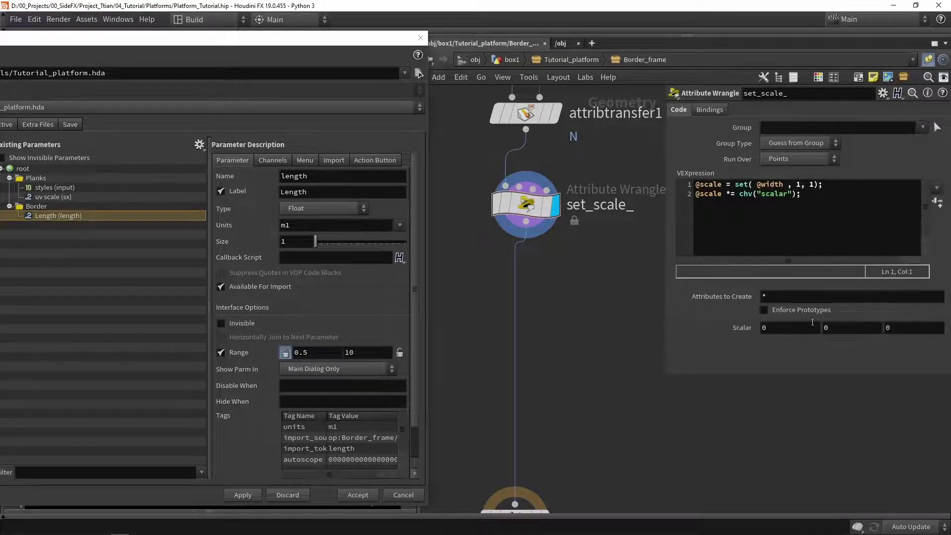
{"action": "left_click_drag", "start_coordinate": [745, 197], "coordinate": [792, 195]}
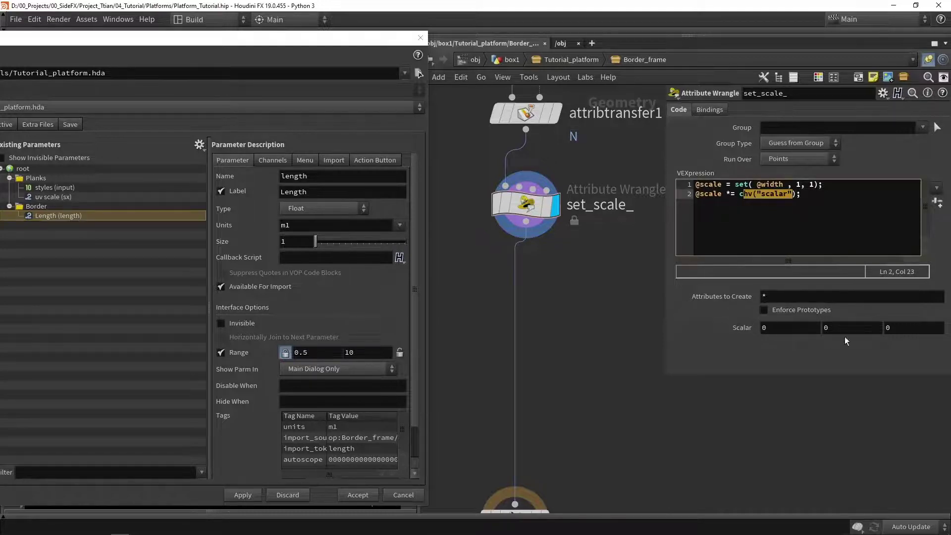
{"action": "left_click", "coordinate": [791, 327]}
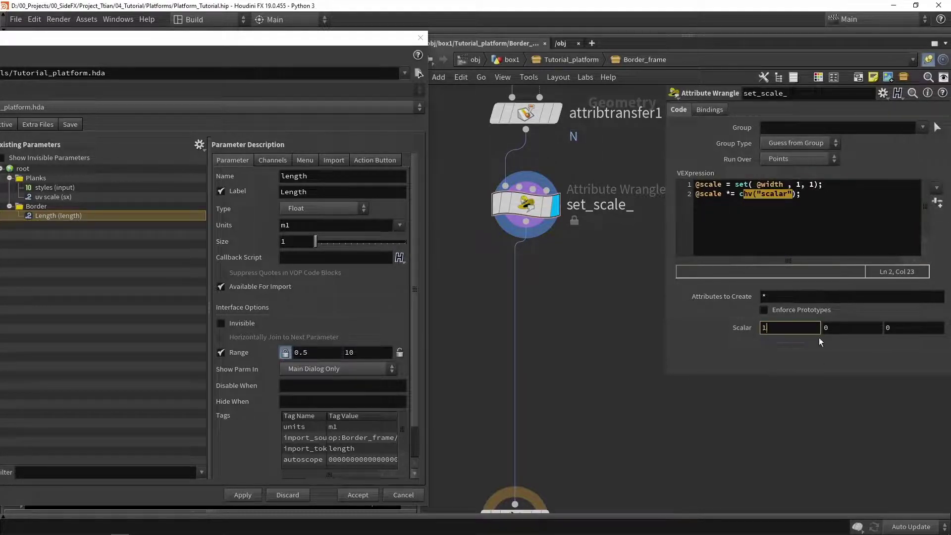
{"action": "key", "text": "BackSpace"}
{"action": "type", "text": "1"}
{"action": "key", "text": "Tab"}
{"action": "type", "text": "1"}
{"action": "key", "text": "Tab"}
{"action": "type", "text": "1"}
{"action": "key", "text": "Return"}
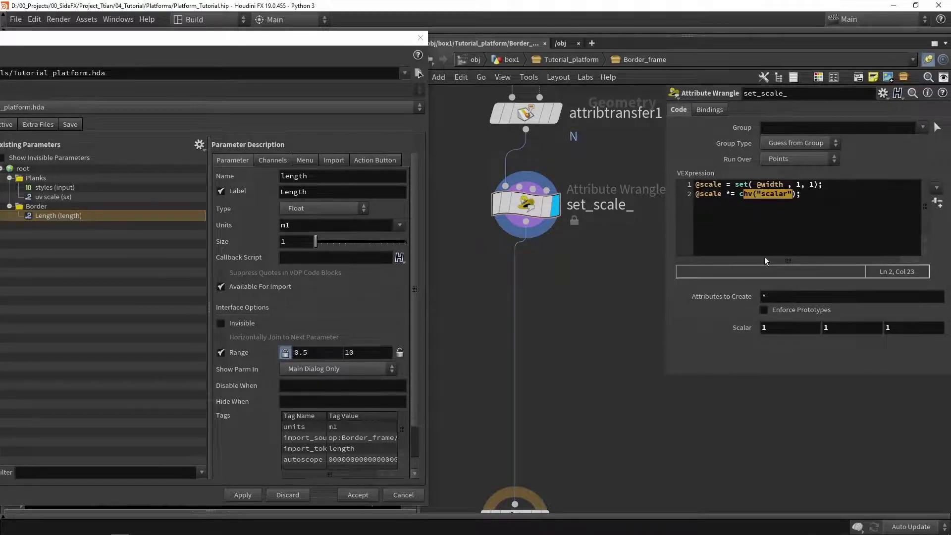
Step: Expose the X component of Scalar in the Border folder and label it "Scale width"
{"action": "left_click", "coordinate": [763, 326]}
{"action": "left_click", "coordinate": [754, 359]}
{"action": "left_click", "coordinate": [767, 328]}
{"action": "left_click", "coordinate": [789, 366]}
{"action": "left_click", "coordinate": [768, 328]}
{"action": "left_click_drag", "start_coordinate": [764, 328], "coordinate": [58, 226]}
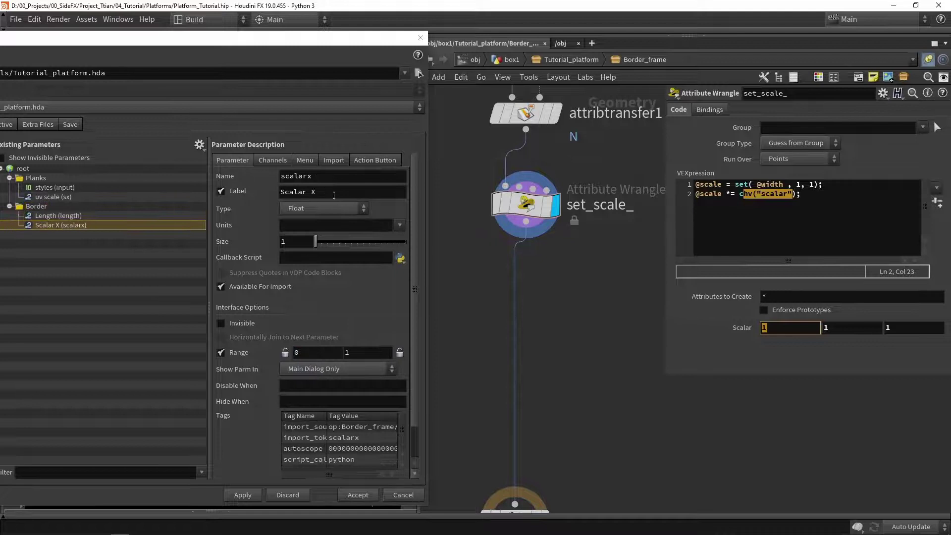
{"action": "left_click", "coordinate": [334, 194]}
{"action": "type", "text": "Scal"}
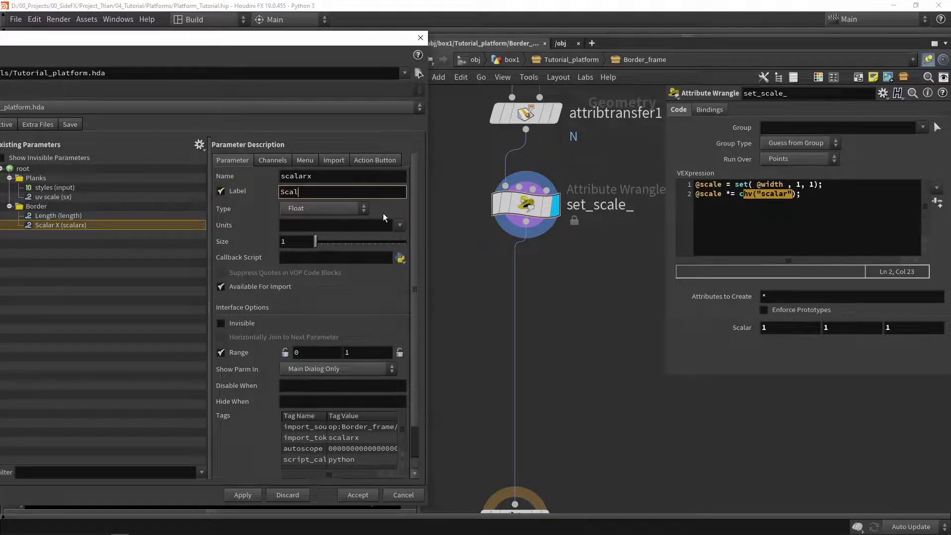
{"action": "type", "text": "e width"}
{"action": "key", "text": "Return"}
Step: Expose the Y component of Scalar in the Border folder, label it "Scalar Height", and apply the asset changes
{"action": "left_click", "coordinate": [830, 331]}
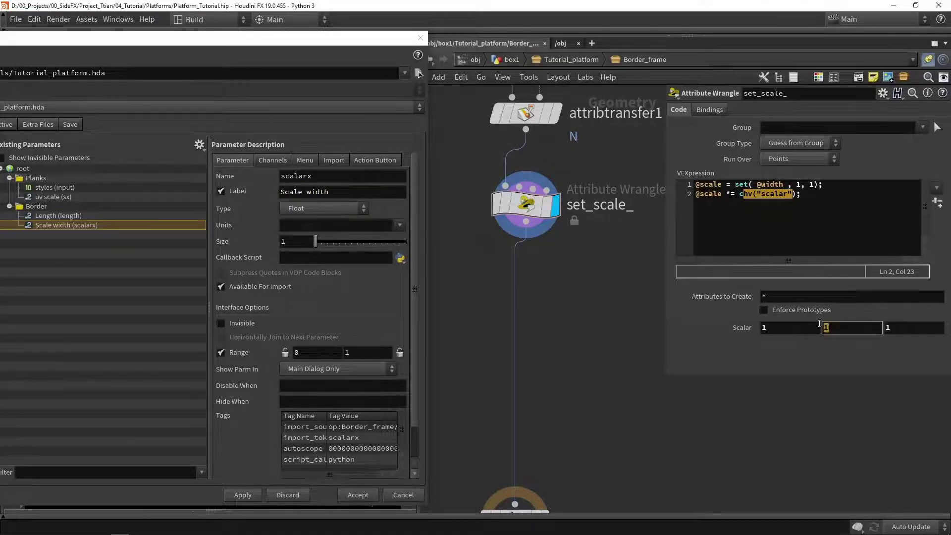
{"action": "left_click_drag", "start_coordinate": [826, 327], "coordinate": [43, 209]}
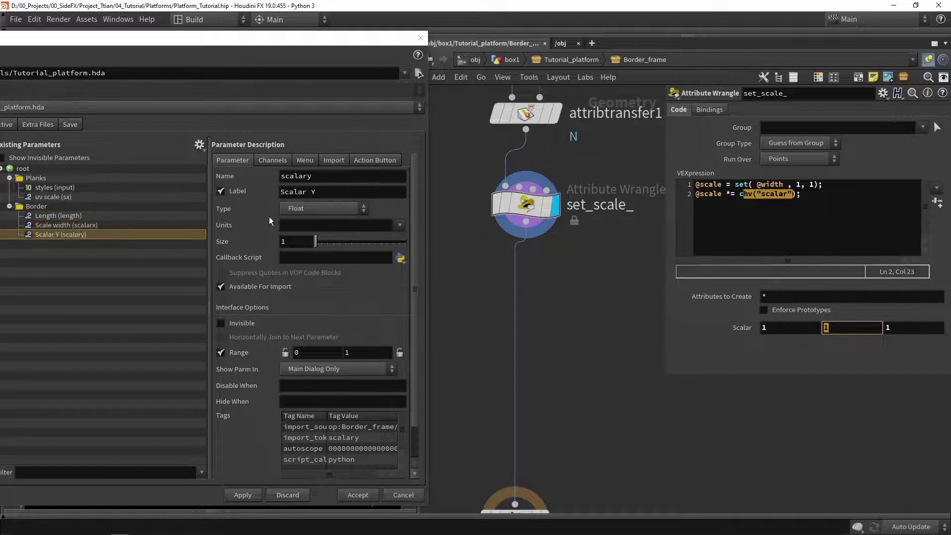
{"action": "left_click", "coordinate": [332, 187]}
{"action": "type", "text": "Height"}
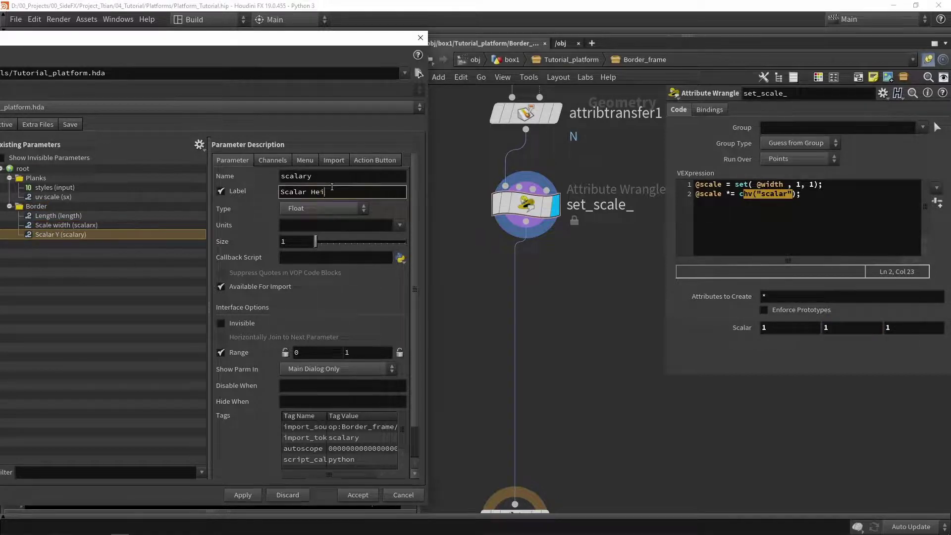
{"action": "key", "text": "Return"}
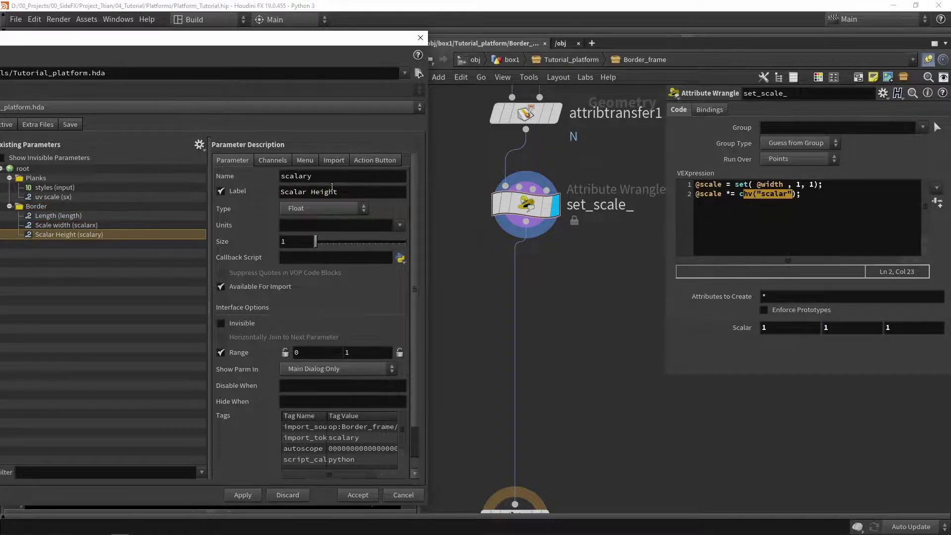
{"action": "left_click", "coordinate": [247, 498]}
{"action": "left_click", "coordinate": [334, 520]}
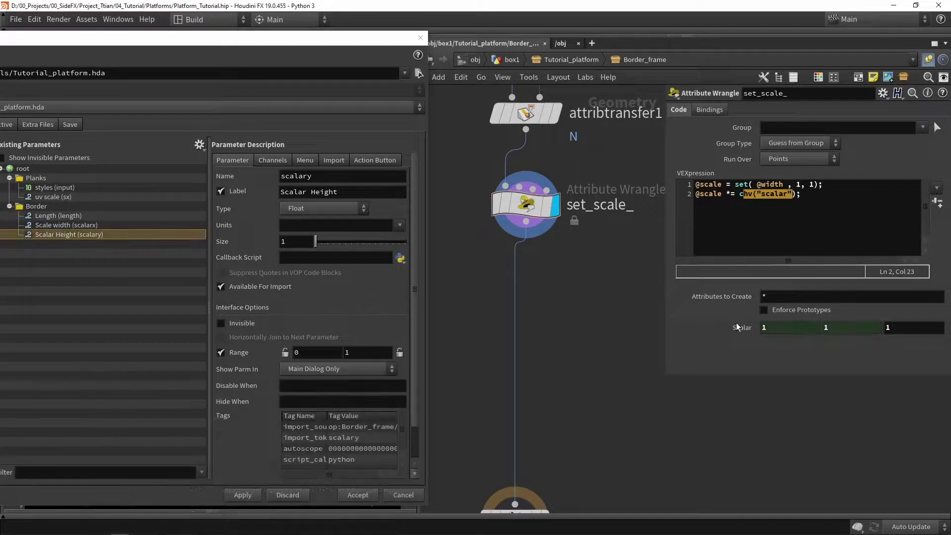
Step: Accept the operator type properties and return to the box1 network level
{"action": "left_click", "coordinate": [894, 328]}
{"action": "left_click", "coordinate": [886, 366]}
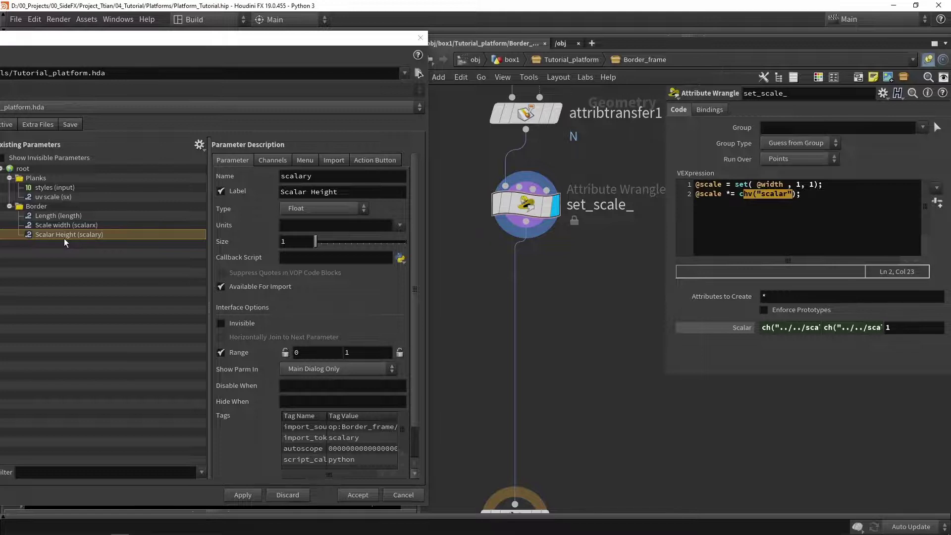
{"action": "scroll", "coordinate": [496, 295], "scroll_direction": "down", "scroll_amount": 8}
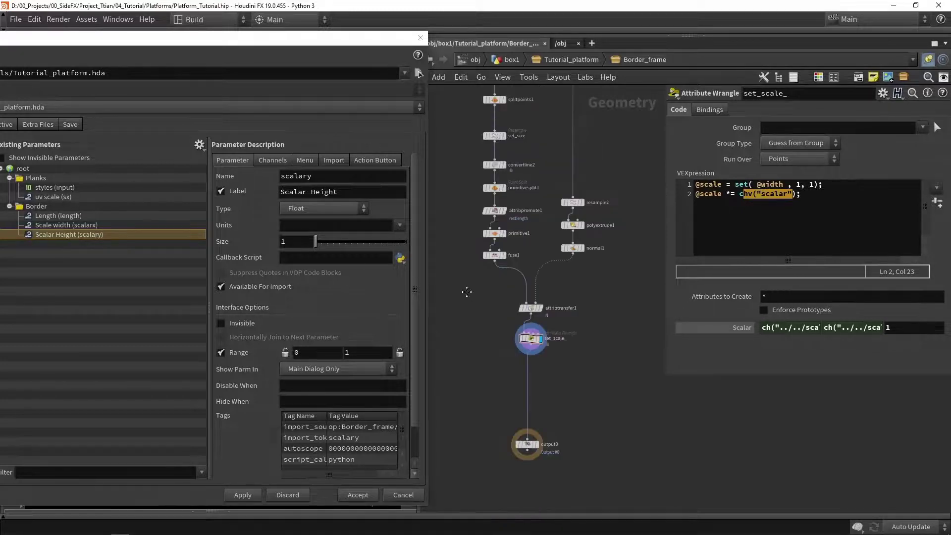
{"action": "scroll", "coordinate": [456, 210], "scroll_direction": "up", "scroll_amount": 2}
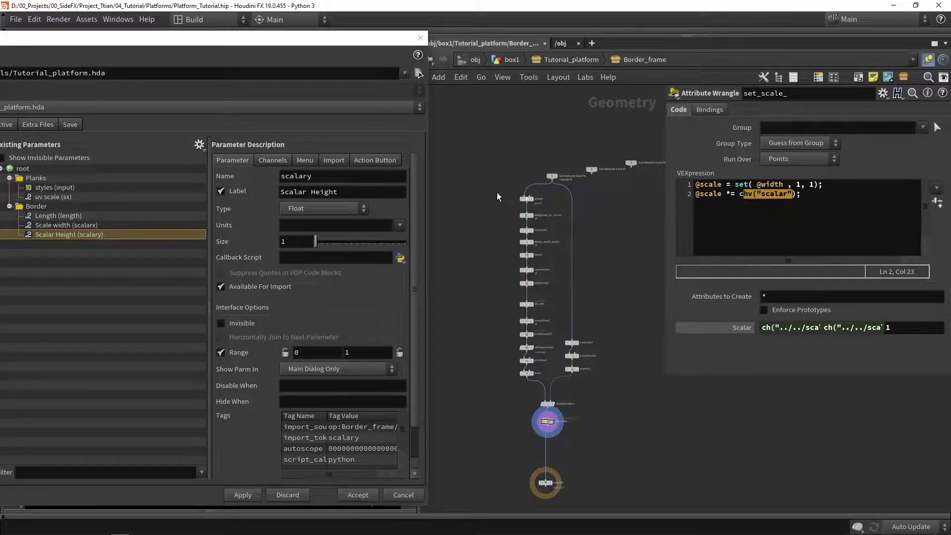
{"action": "left_click", "coordinate": [359, 494]}
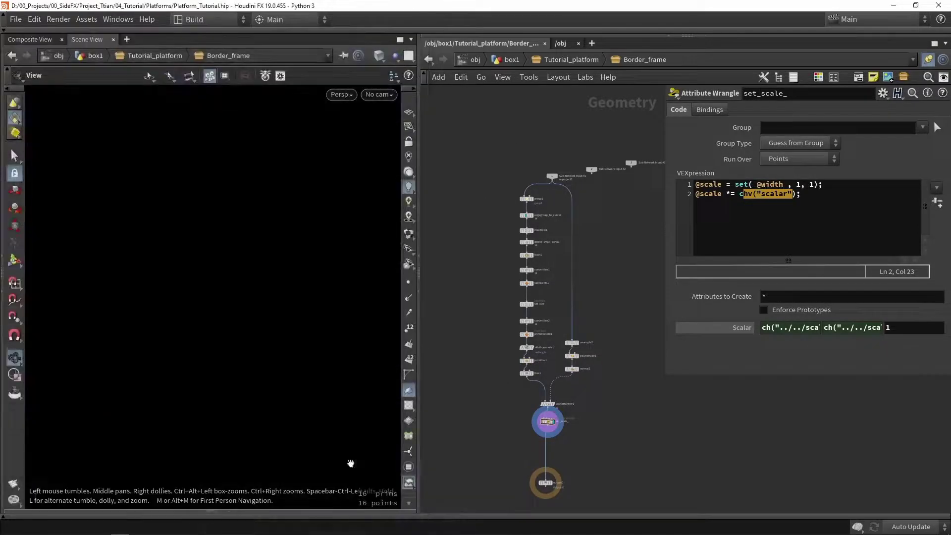
{"action": "left_click", "coordinate": [549, 62]}
{"action": "left_click", "coordinate": [513, 60]}
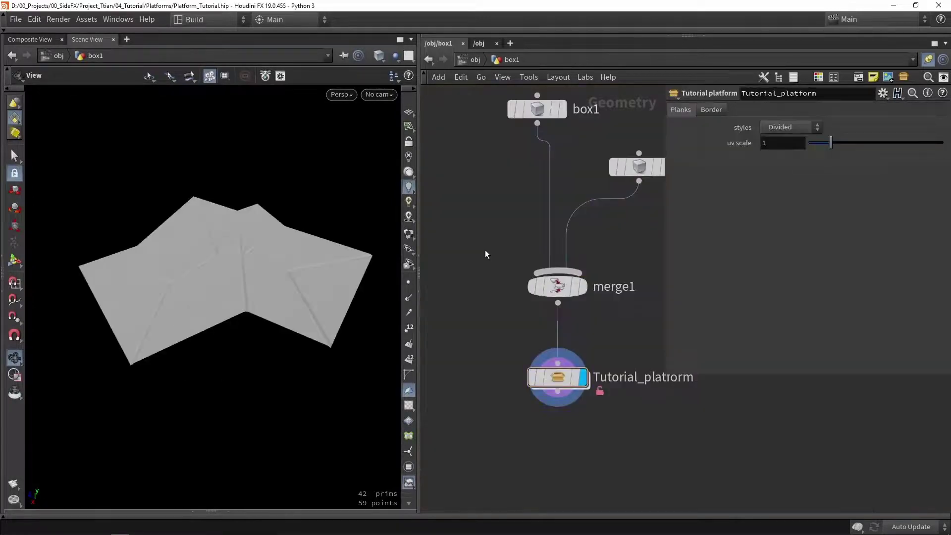
Step: Inside Tutorial_platform, add an Output node below foreach_end1, connect and display it, and return to the box1 network
{"action": "left_click_drag", "start_coordinate": [237, 305], "coordinate": [198, 266]}
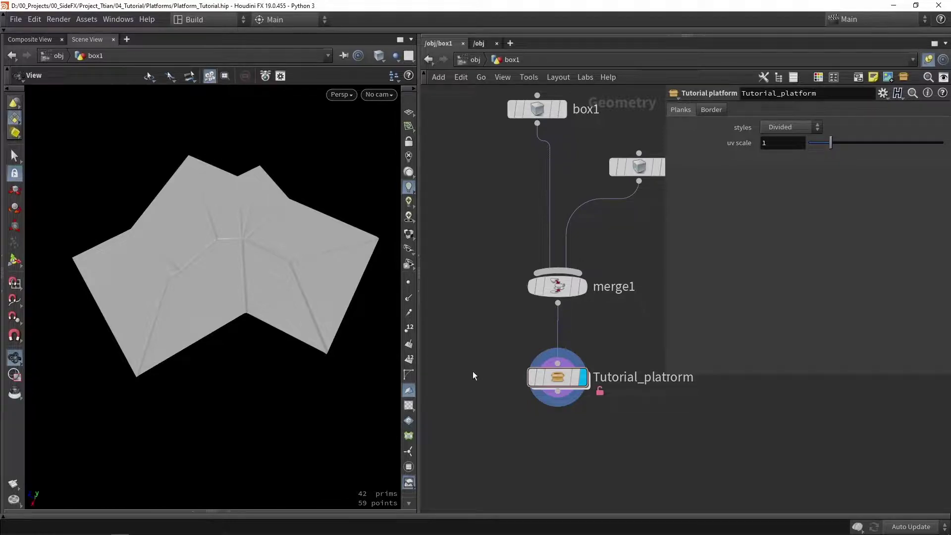
{"action": "double_click", "coordinate": [569, 384]}
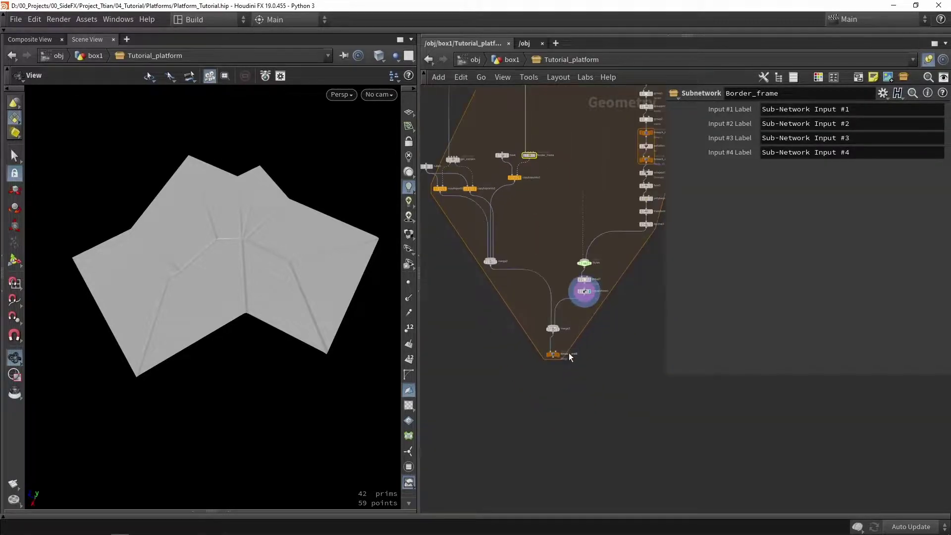
{"action": "key", "text": "Tab"}
{"action": "type", "text": "out"}
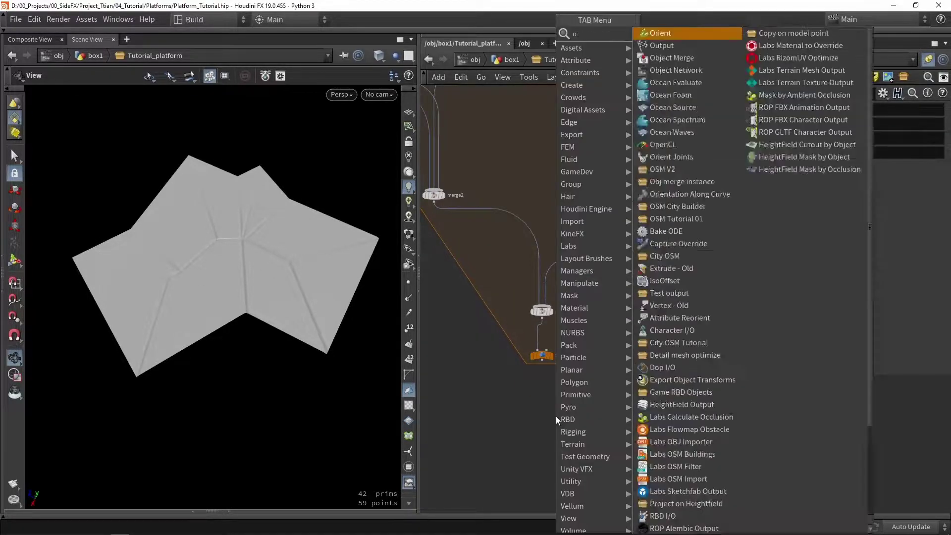
{"action": "key", "text": "Return"}
{"action": "left_click", "coordinate": [557, 420]}
{"action": "scroll", "coordinate": [560, 414], "scroll_direction": "up", "scroll_amount": 3}
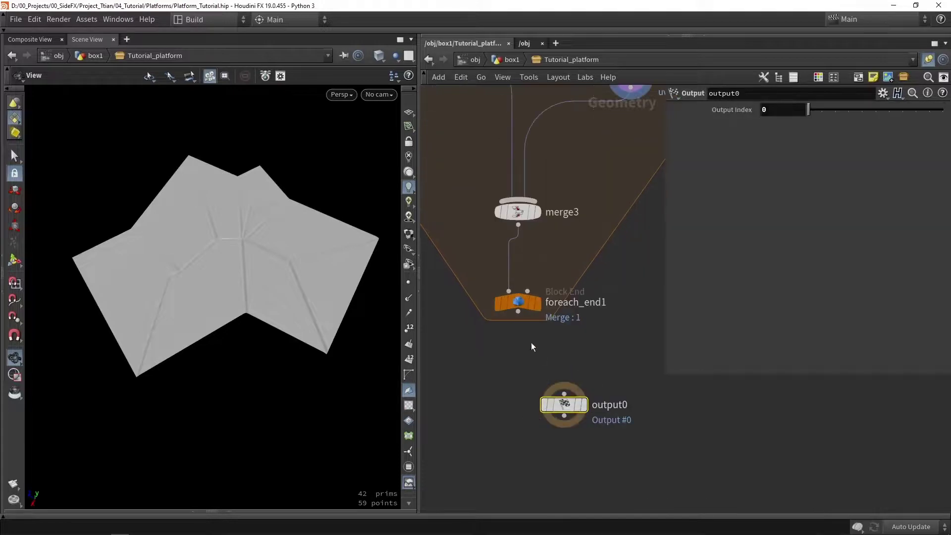
{"action": "left_click", "coordinate": [582, 407]}
{"action": "left_click_drag", "start_coordinate": [569, 405], "coordinate": [524, 456]}
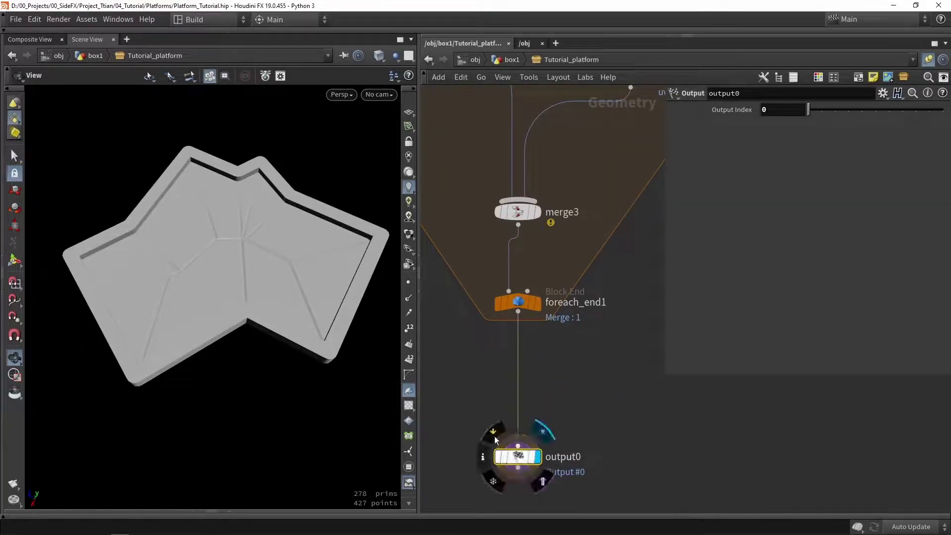
{"action": "left_click_drag", "start_coordinate": [233, 216], "coordinate": [382, 143]}
{"action": "left_click", "coordinate": [518, 62]}
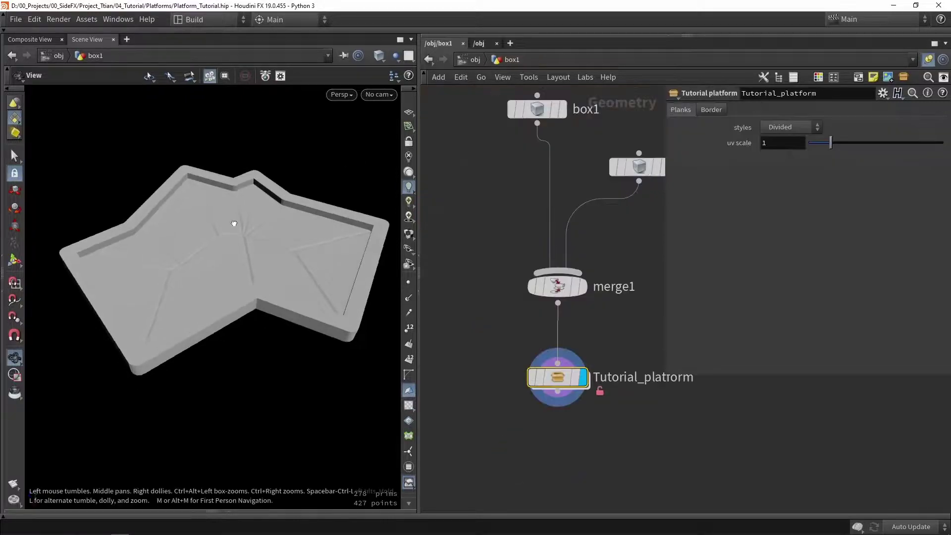
Step: Try the Base planks style on the platform asset and switch it back to Divided
{"action": "scroll", "coordinate": [170, 268], "scroll_direction": "up", "scroll_amount": 3}
{"action": "left_click_drag", "start_coordinate": [233, 223], "coordinate": [227, 247]}
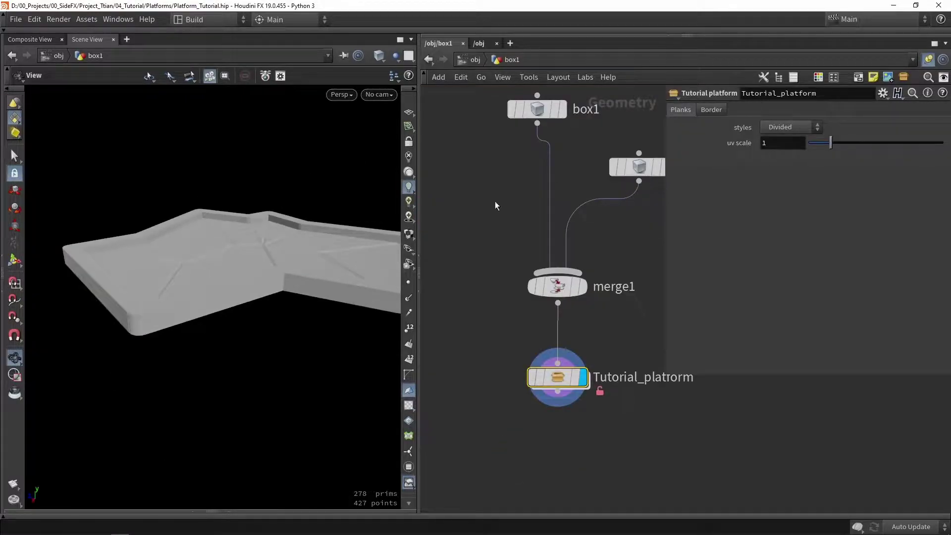
{"action": "scroll", "coordinate": [346, 244], "scroll_direction": "down", "scroll_amount": 5}
{"action": "left_click", "coordinate": [792, 127]}
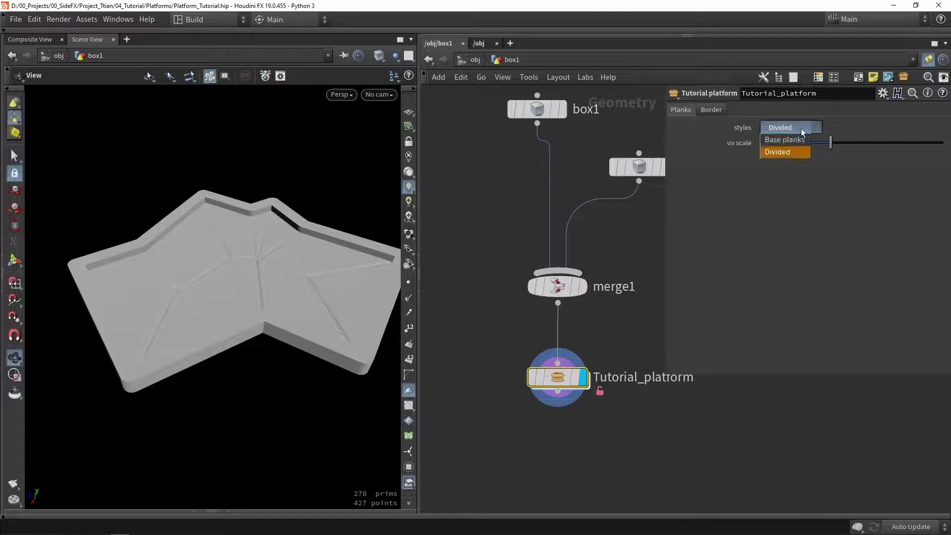
{"action": "left_click", "coordinate": [787, 138]}
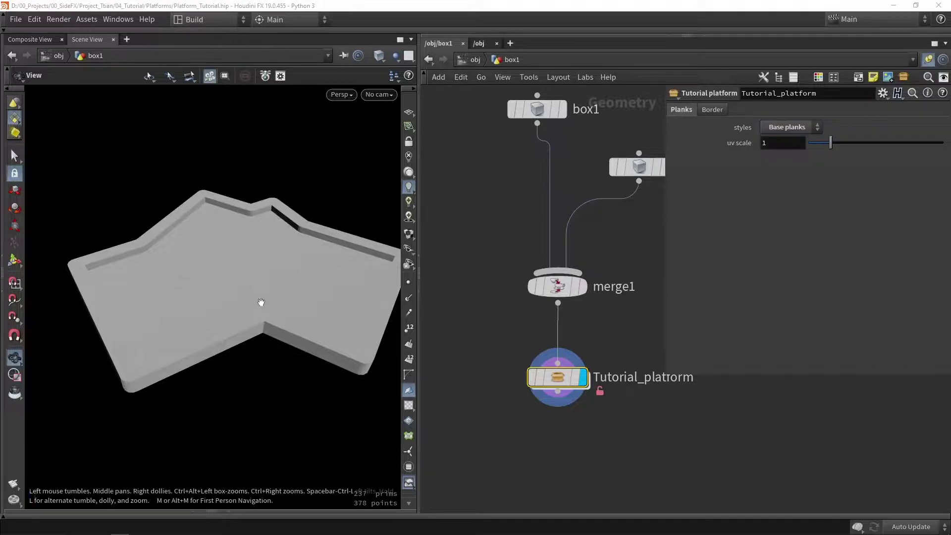
{"action": "left_click", "coordinate": [788, 127]}
{"action": "left_click", "coordinate": [782, 149]}
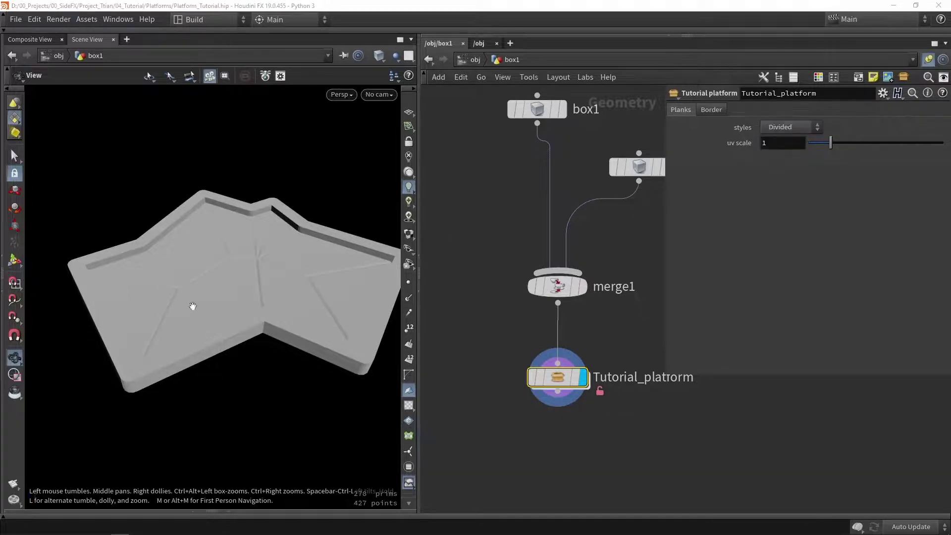
Step: Show the UV checker texture in the viewport and set the planks' uv scale to 3.42
{"action": "left_click", "coordinate": [407, 408]}
{"action": "left_click_drag", "start_coordinate": [269, 321], "coordinate": [251, 346]}
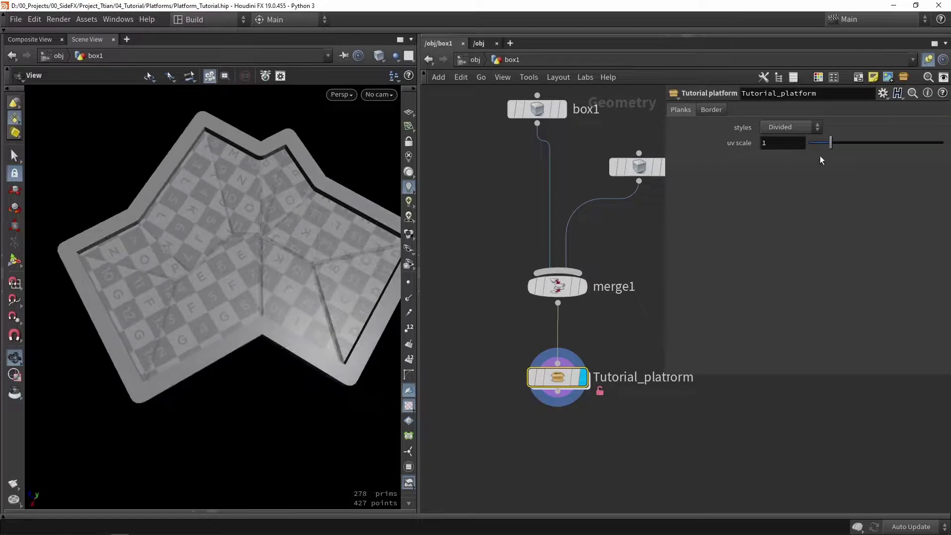
{"action": "left_click_drag", "start_coordinate": [819, 144], "coordinate": [901, 149]}
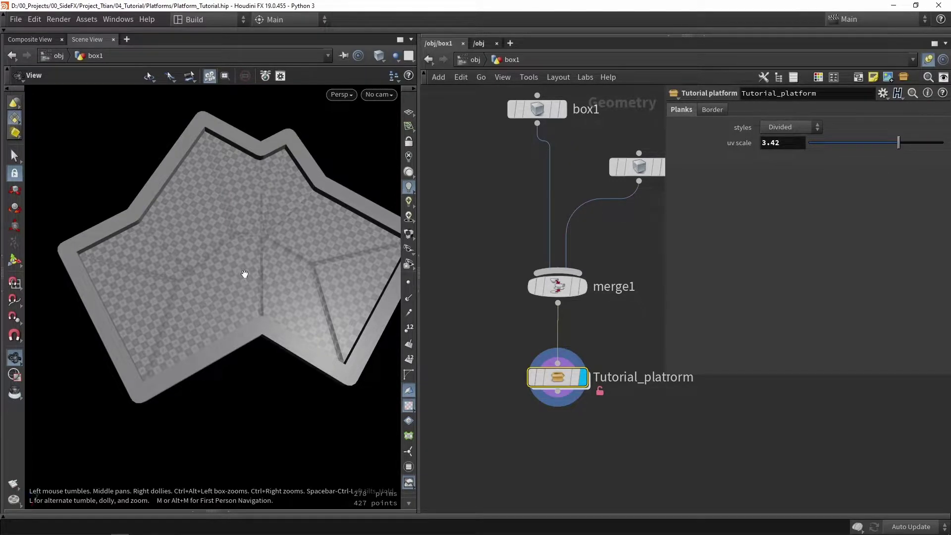
{"action": "left_click_drag", "start_coordinate": [244, 271], "coordinate": [220, 283]}
{"action": "mouse_move", "coordinate": [209, 231]}
{"action": "left_mouse_down"}
{"action": "mouse_move", "coordinate": [268, 215]}
{"action": "mouse_move", "coordinate": [212, 220]}
{"action": "mouse_move", "coordinate": [254, 251]}
{"action": "mouse_move", "coordinate": [257, 312]}
{"action": "left_mouse_up"}
Step: Lower the border's Length to 0.96 and check the border segments in wireframe display
{"action": "left_click", "coordinate": [708, 111]}
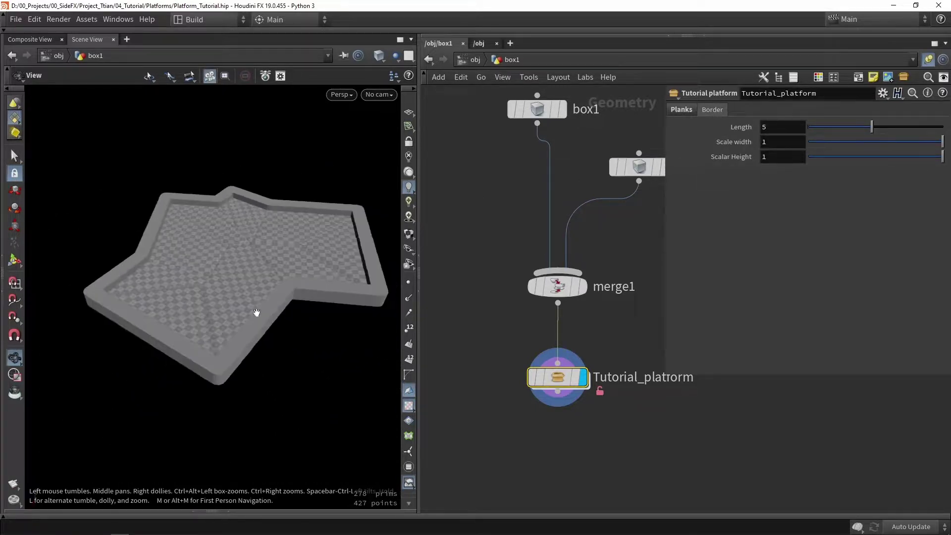
{"action": "key", "text": "shift+w"}
{"action": "scroll", "coordinate": [258, 311], "scroll_direction": "up", "scroll_amount": 3}
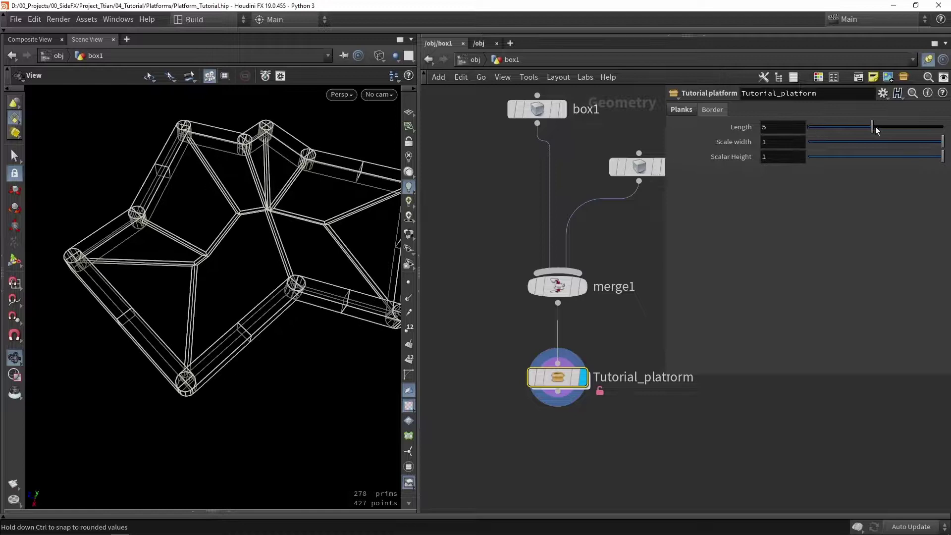
{"action": "mouse_move", "coordinate": [875, 130]}
{"action": "left_mouse_down"}
{"action": "mouse_move", "coordinate": [812, 131]}
{"action": "mouse_move", "coordinate": [905, 119]}
{"action": "mouse_move", "coordinate": [824, 128]}
{"action": "left_mouse_up"}
{"action": "key", "text": "shift+w"}
{"action": "key", "text": "shift+w"}
{"action": "mouse_move", "coordinate": [310, 320]}
{"action": "left_mouse_down"}
{"action": "mouse_move", "coordinate": [263, 317]}
{"action": "mouse_move", "coordinate": [261, 297]}
{"action": "mouse_move", "coordinate": [244, 282]}
{"action": "left_mouse_up"}
{"action": "scroll", "coordinate": [261, 297], "scroll_direction": "up", "scroll_amount": 3}
{"action": "left_click_drag", "start_coordinate": [828, 128], "coordinate": [816, 130]}
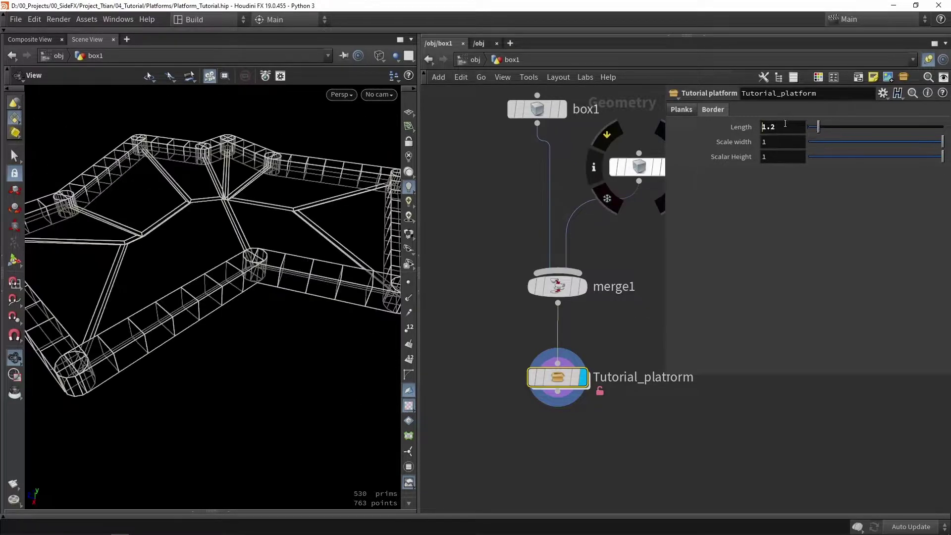
Step: Restore the border's Length to 5 and try a Scale width of 0.535 with a Scalar Height of 0.878
{"action": "type", "text": "5"}
{"action": "key", "text": "Return"}
{"action": "key", "text": "shift+w"}
{"action": "scroll", "coordinate": [193, 259], "scroll_direction": "down", "scroll_amount": 3}
{"action": "key", "text": "shift+w"}
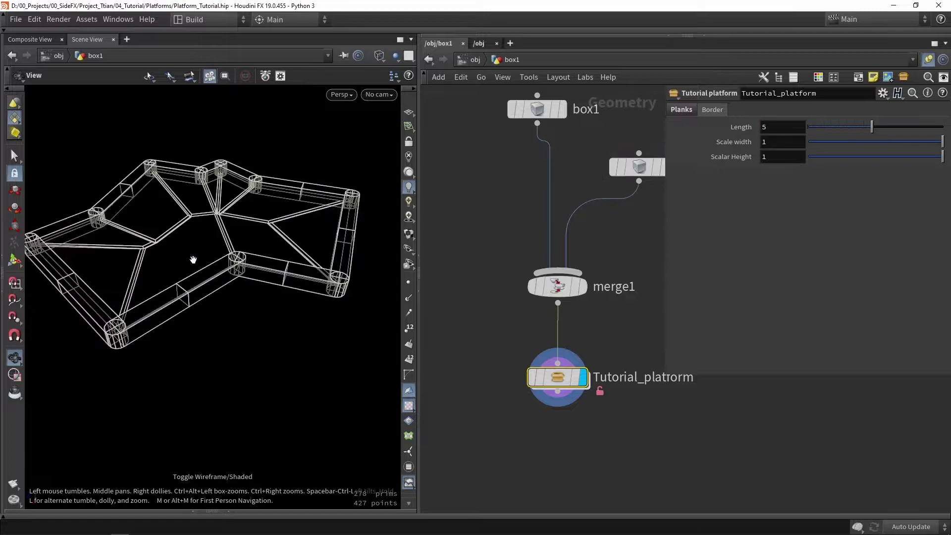
{"action": "mouse_move", "coordinate": [942, 142]}
{"action": "left_mouse_down"}
{"action": "mouse_move", "coordinate": [832, 142]}
{"action": "mouse_move", "coordinate": [914, 137]}
{"action": "mouse_move", "coordinate": [866, 146]}
{"action": "mouse_move", "coordinate": [907, 156]}
{"action": "left_mouse_up"}
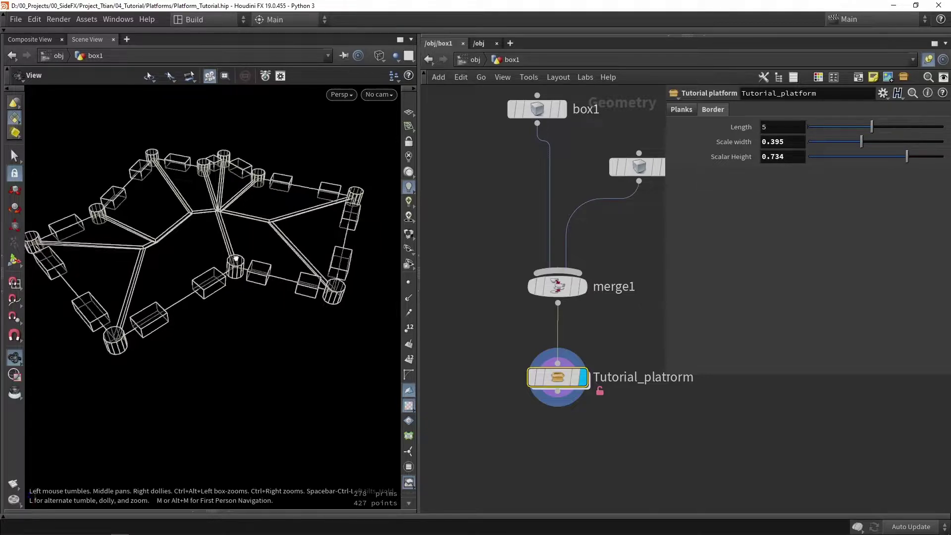
{"action": "key", "text": "w"}
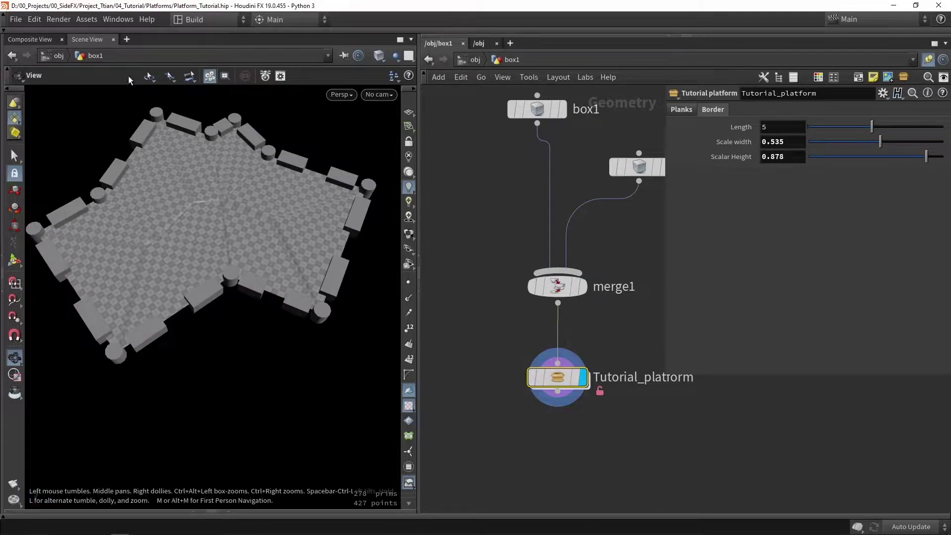
Step: Edit the Tutorial_platform asset properties and set the Scale width parameter's range to 0.5 to 3
{"action": "left_click", "coordinate": [86, 19]}
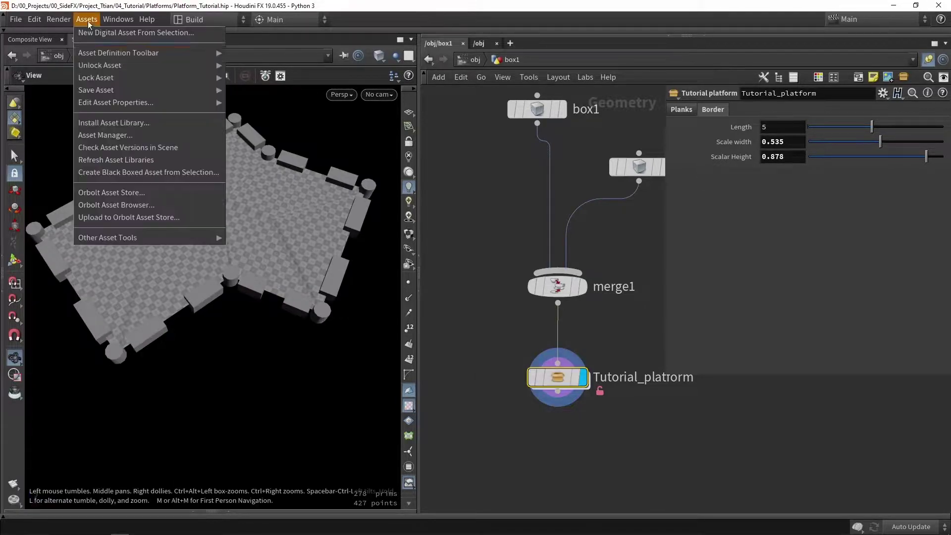
{"action": "mouse_move", "coordinate": [156, 91]}
{"action": "left_click", "coordinate": [252, 104]}
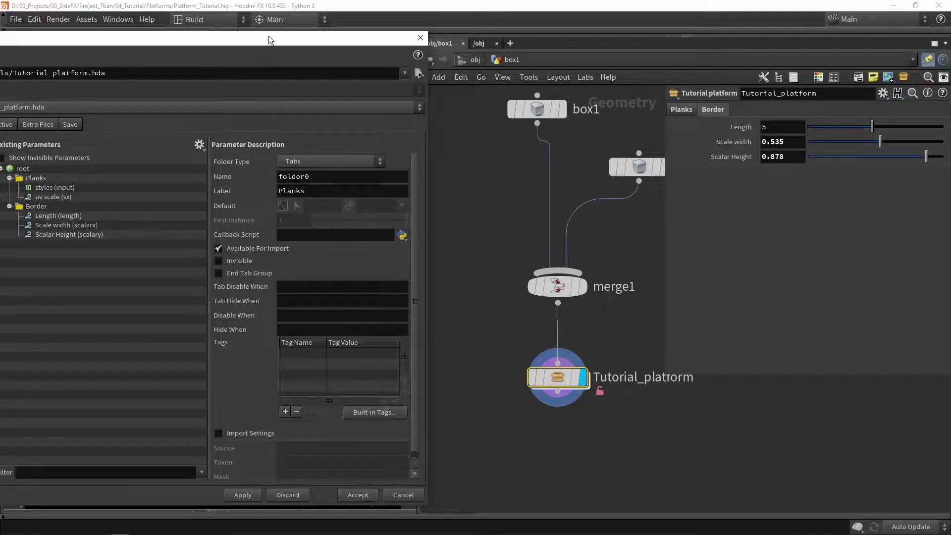
{"action": "left_click", "coordinate": [54, 225]}
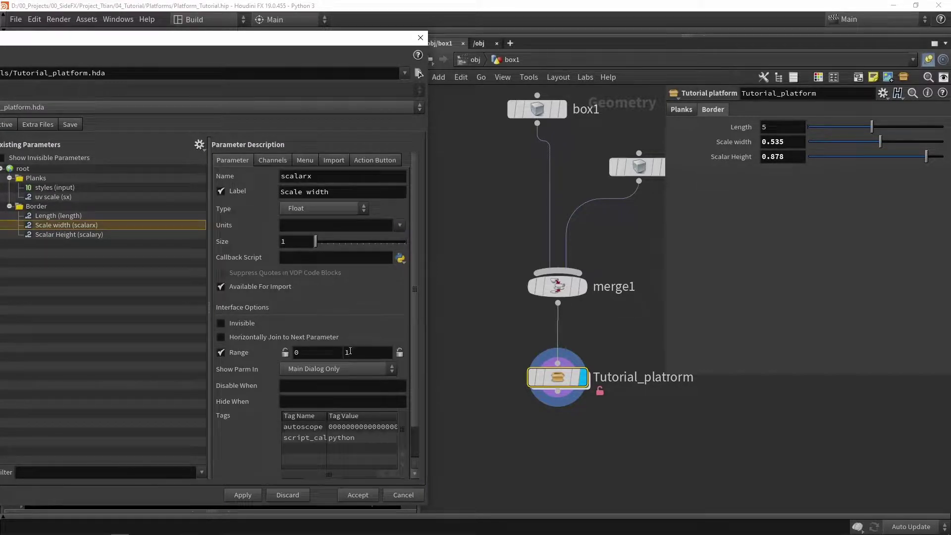
{"action": "left_click", "coordinate": [313, 352]}
{"action": "type", "text": ".5"}
{"action": "key", "text": "Return"}
{"action": "double_click", "coordinate": [348, 352]}
{"action": "type", "text": "3"}
{"action": "key", "text": "Return"}
Step: Set the Scalar Height parameter's range to 0.5 to 3
{"action": "left_click", "coordinate": [69, 234]}
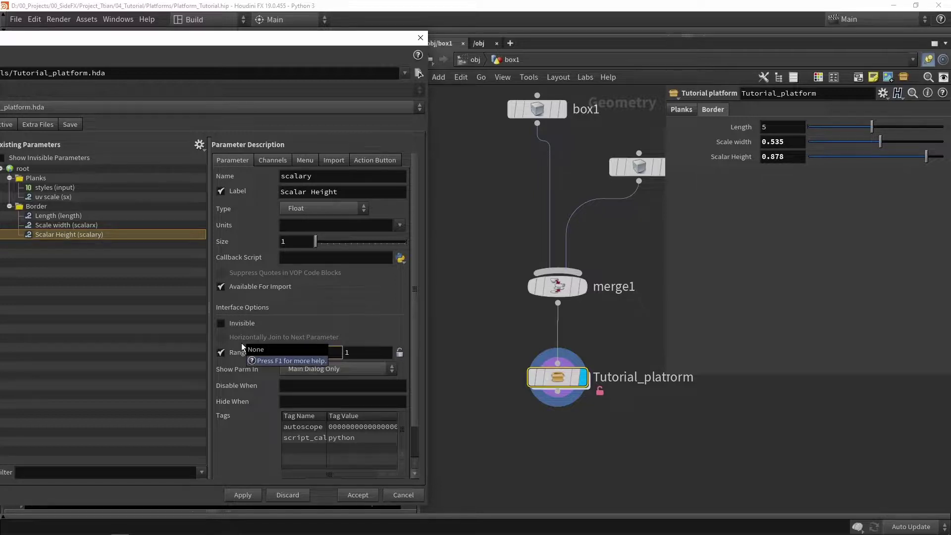
{"action": "type", "text": "0.2"}
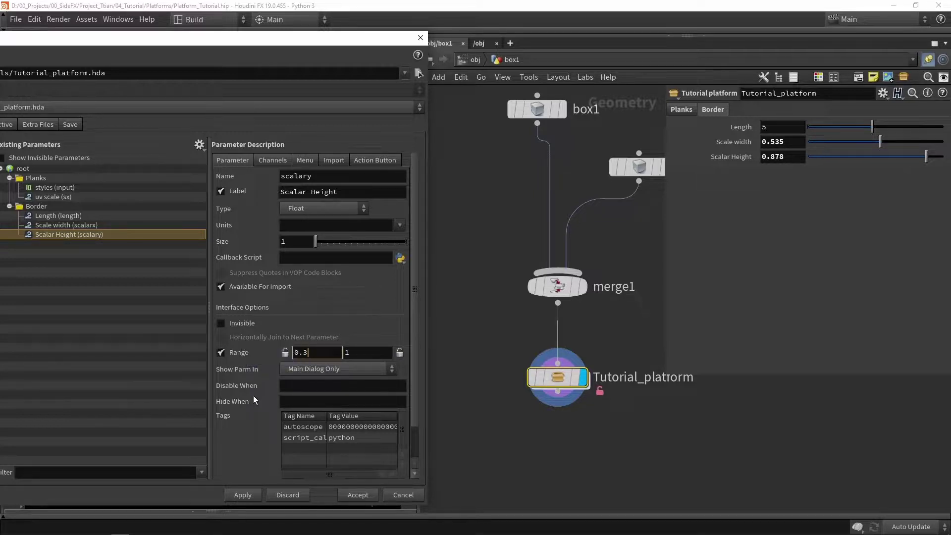
{"action": "key", "text": "BackSpace"}
{"action": "type", "text": "5"}
{"action": "key", "text": "Return"}
{"action": "left_click_drag", "start_coordinate": [383, 351], "coordinate": [329, 351]}
{"action": "type", "text": "4"}
{"action": "key", "text": "Return"}
Step: Change the Planks and Border folders to the Simple folder type, apply the changes, and close the asset properties
{"action": "left_click", "coordinate": [93, 296]}
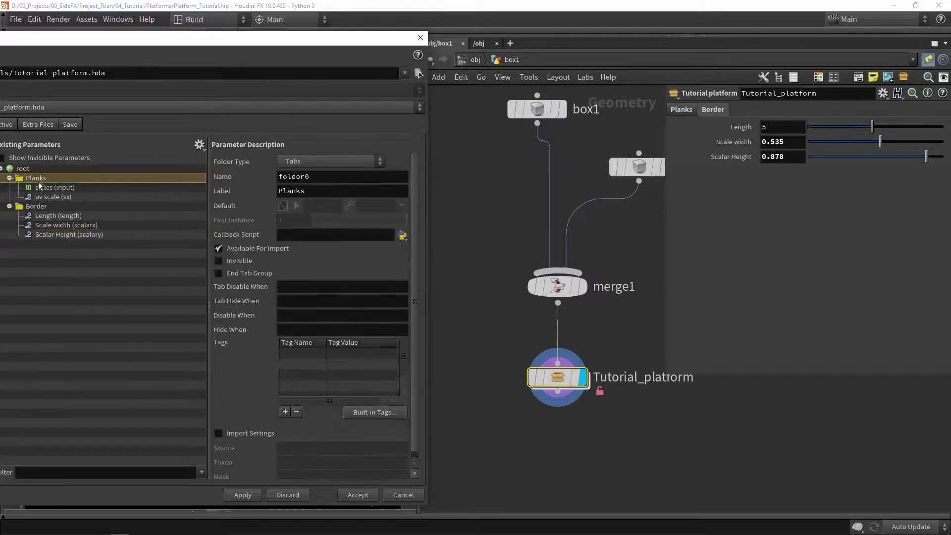
{"action": "left_click", "coordinate": [297, 164]}
{"action": "left_click", "coordinate": [296, 185]}
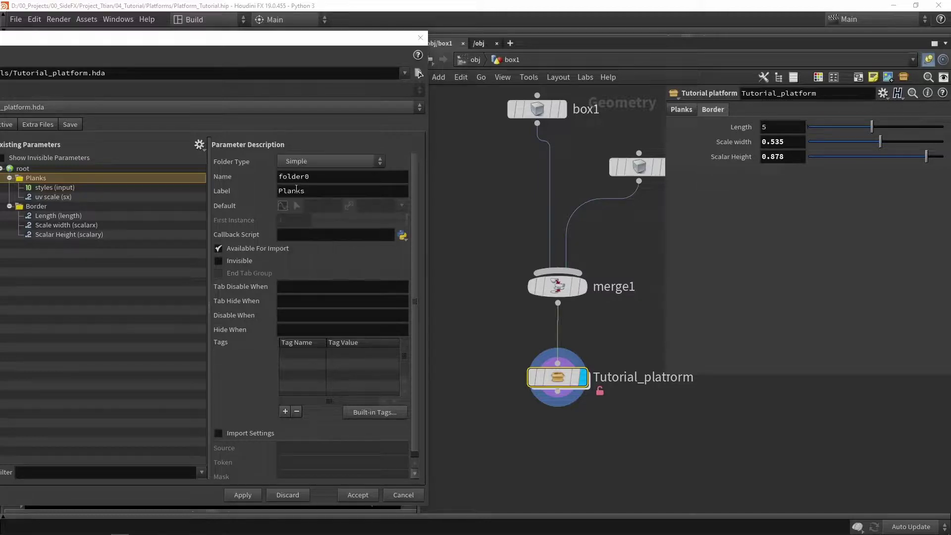
{"action": "left_click", "coordinate": [74, 206]}
{"action": "left_click", "coordinate": [296, 161]}
{"action": "left_click", "coordinate": [294, 177]}
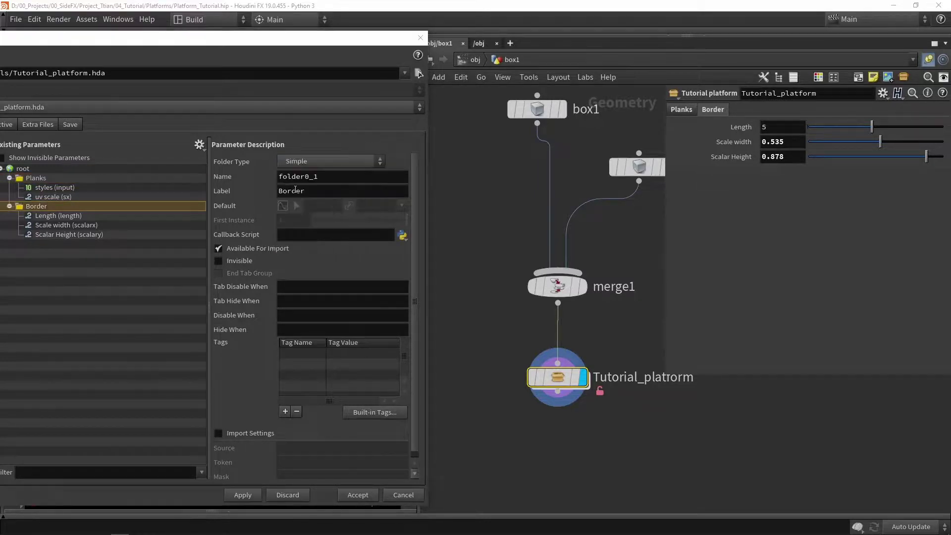
{"action": "left_click", "coordinate": [242, 495]}
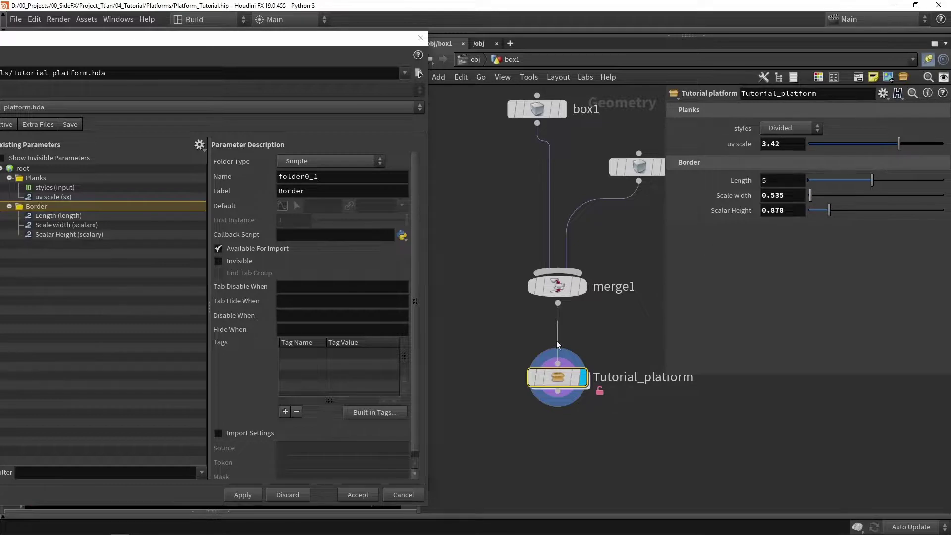
{"action": "left_click", "coordinate": [397, 496]}
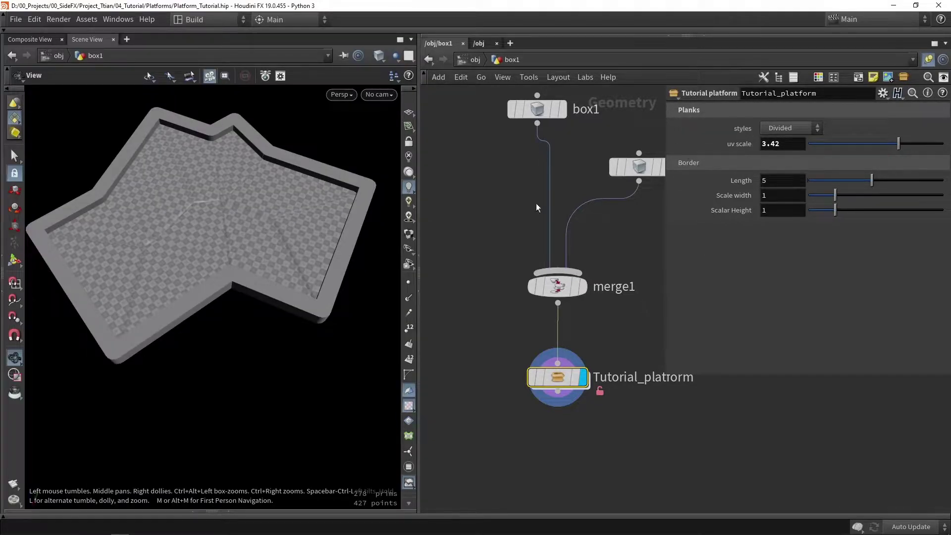
Step: Turn on wire-over-shaded display and examine the platform's plank divisions and border from several angles
{"action": "left_click_drag", "start_coordinate": [286, 232], "coordinate": [273, 210]}
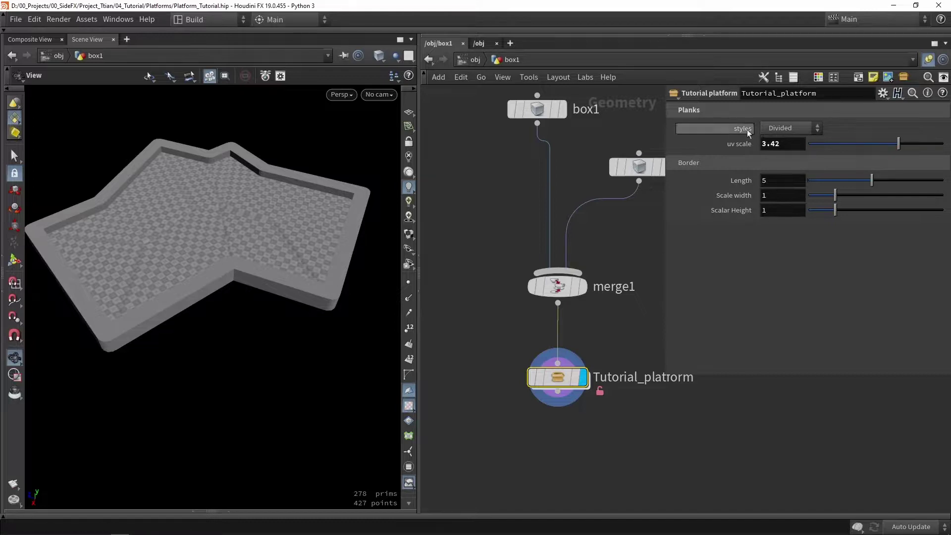
{"action": "scroll", "coordinate": [188, 196], "scroll_direction": "up", "scroll_amount": 6}
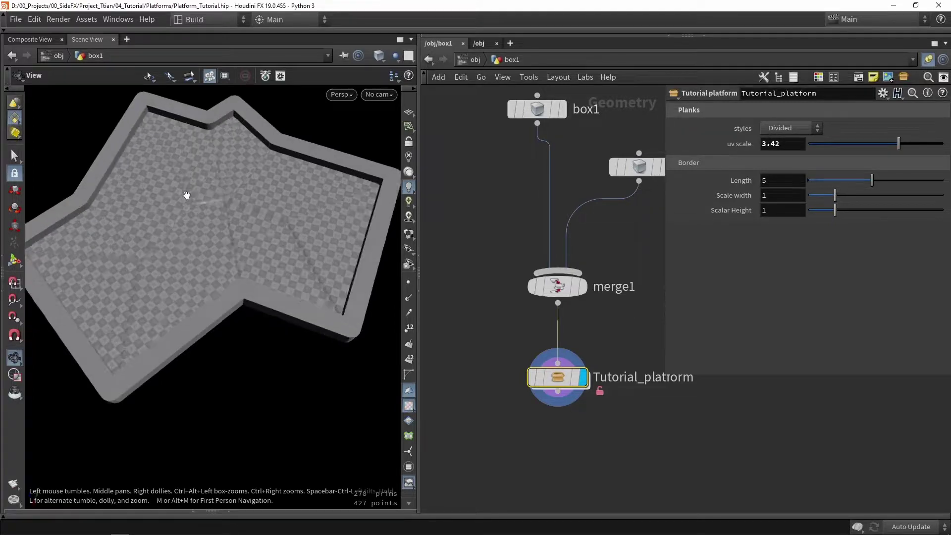
{"action": "key", "text": "shift+w"}
{"action": "left_click_drag", "start_coordinate": [257, 202], "coordinate": [227, 202]}
{"action": "key", "text": "shift+w"}
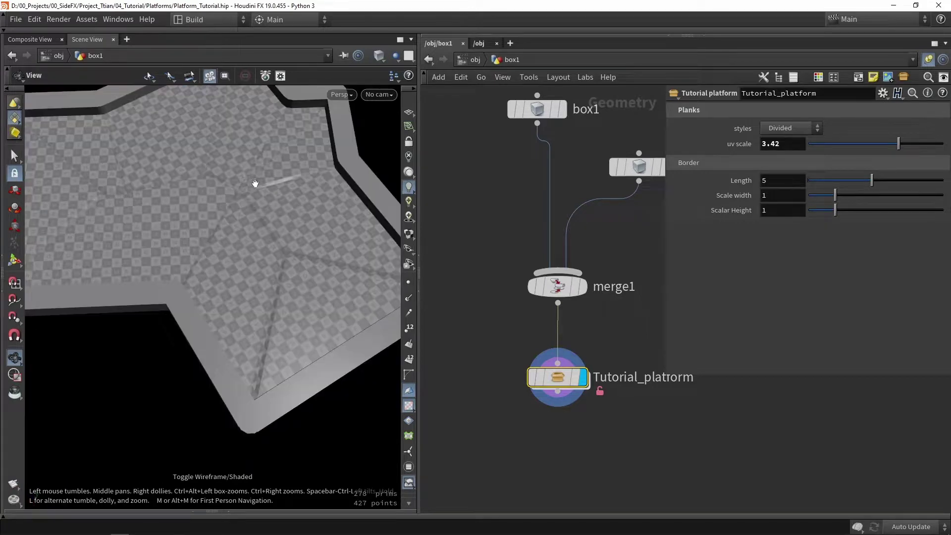
{"action": "key", "text": "shift+w"}
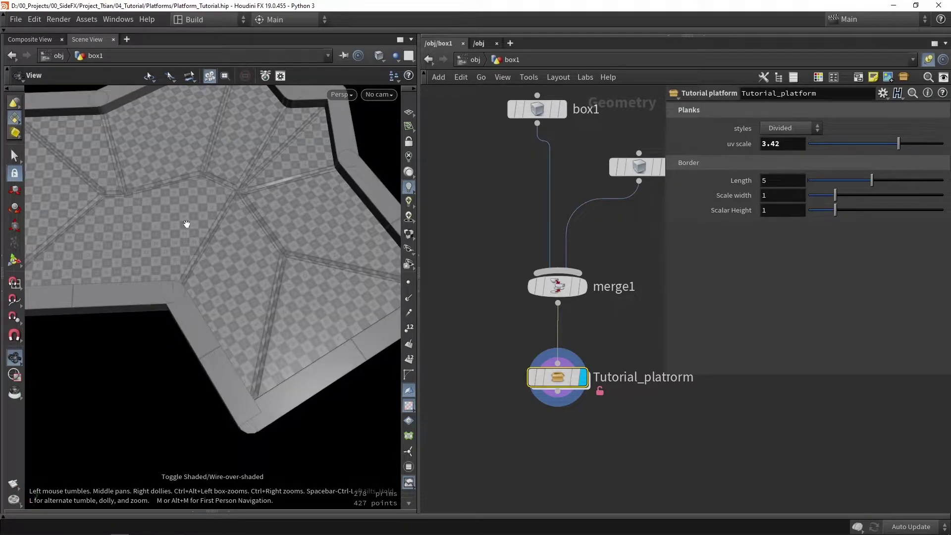
{"action": "left_click_drag", "start_coordinate": [186, 224], "coordinate": [272, 272]}
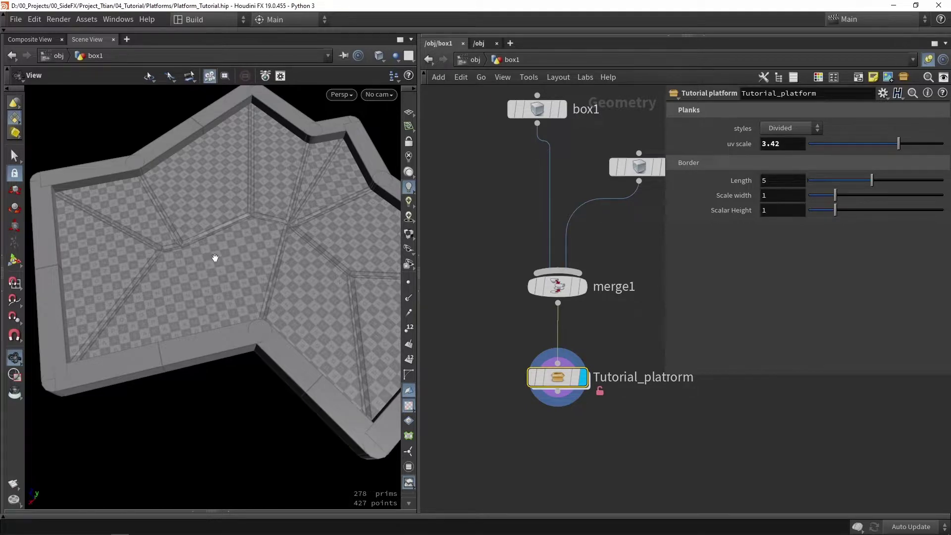
{"action": "left_click_drag", "start_coordinate": [258, 254], "coordinate": [286, 247]}
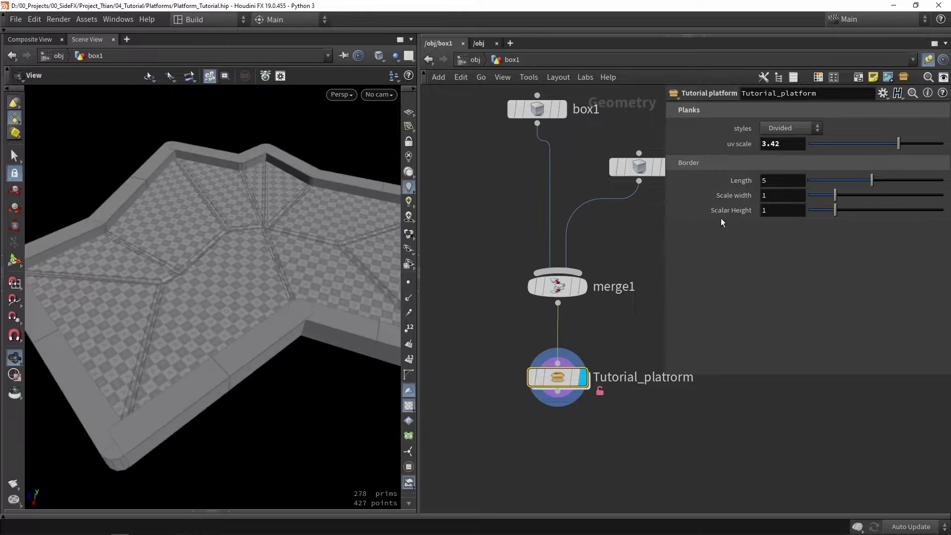
{"action": "left_click_drag", "start_coordinate": [356, 219], "coordinate": [239, 157]}
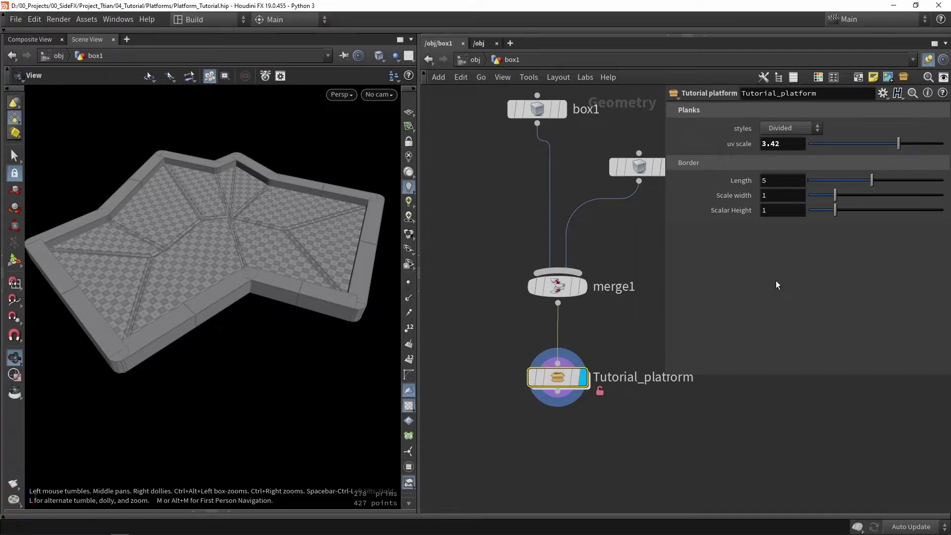
Step: Save the scene and connect box3 directly to the Tutorial_platform node as its input
{"action": "key", "text": "ctrl+s"}
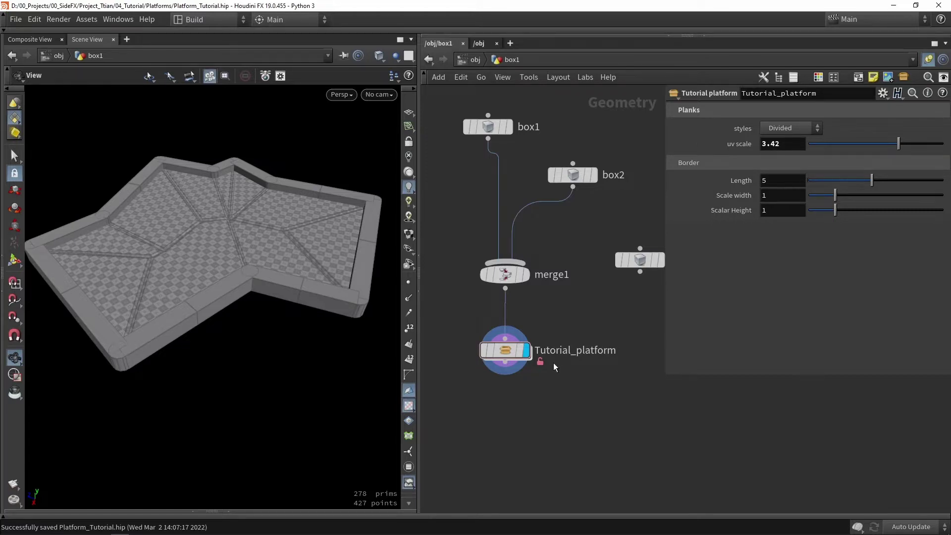
{"action": "scroll", "coordinate": [553, 367], "scroll_direction": "down", "scroll_amount": 2}
{"action": "left_click_drag", "start_coordinate": [516, 355], "coordinate": [554, 443]}
{"action": "left_click_drag", "start_coordinate": [622, 287], "coordinate": [548, 430]}
Step: Stretch box3 in the viewport to an X size of about 3.09, with its X center at about 27.92
{"action": "left_click", "coordinate": [622, 277]}
{"action": "scroll", "coordinate": [163, 197], "scroll_direction": "down", "scroll_amount": 3}
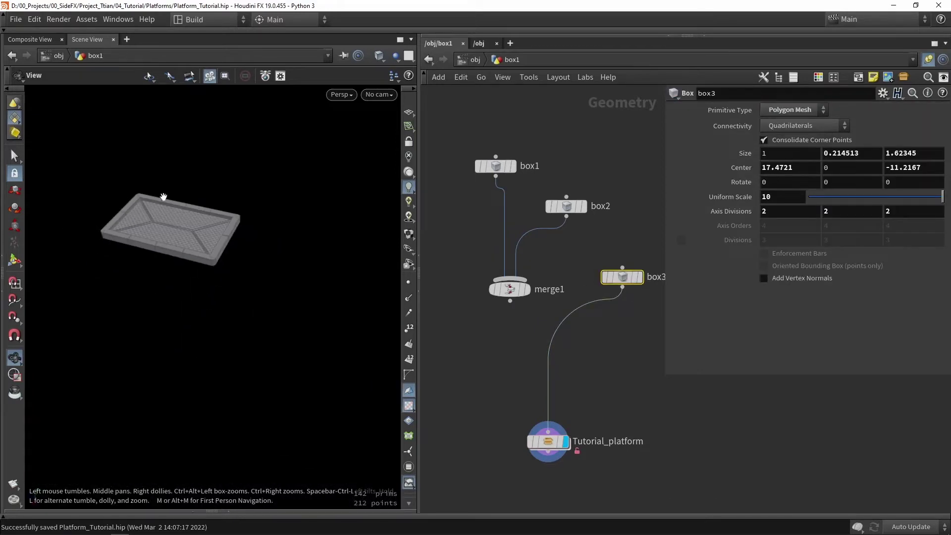
{"action": "left_click", "coordinate": [15, 261]}
{"action": "left_click_drag", "start_coordinate": [154, 249], "coordinate": [216, 342]}
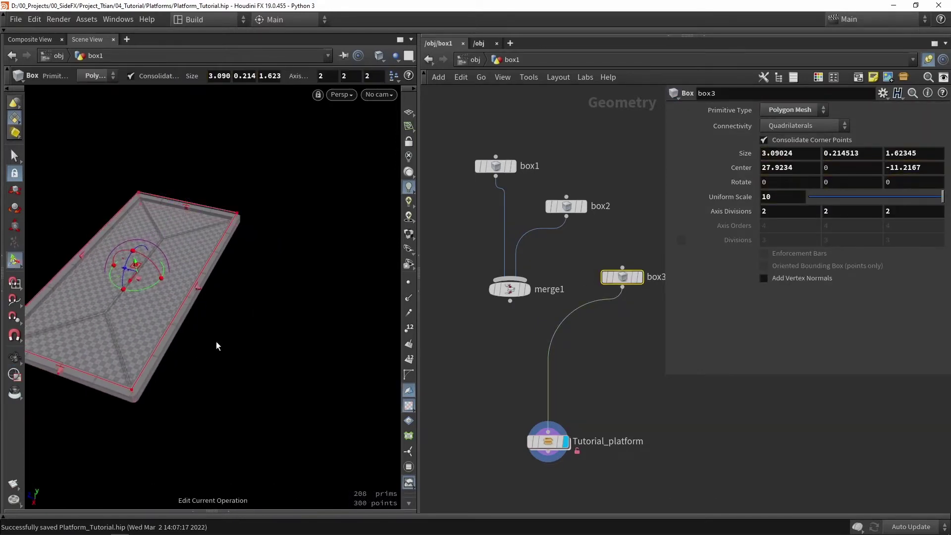
Step: Wire box3 into merge1 alongside box1 and box2, and feed merge1 into Tutorial_platform
{"action": "left_click_drag", "start_coordinate": [622, 288], "coordinate": [548, 430]}
{"action": "left_click_drag", "start_coordinate": [510, 289], "coordinate": [530, 371]}
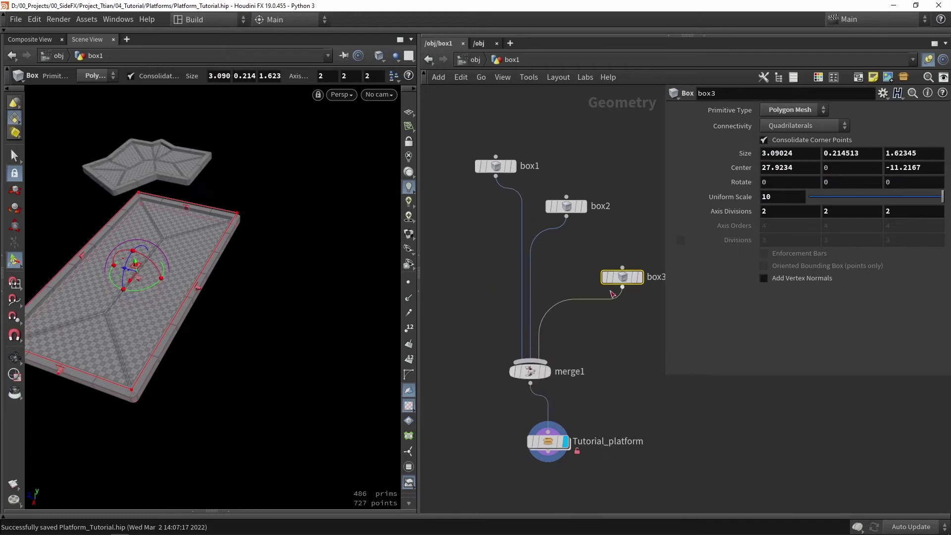